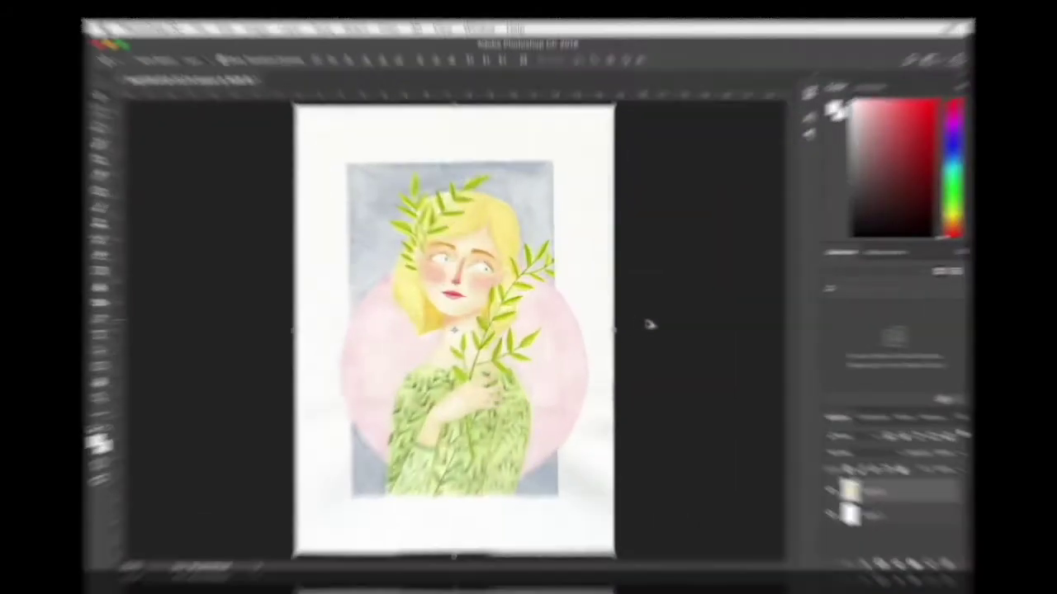
- Check the image's dimensions and resolution in Image Size, closing it without changes
{"action": "key", "text": "super+alt+i"}
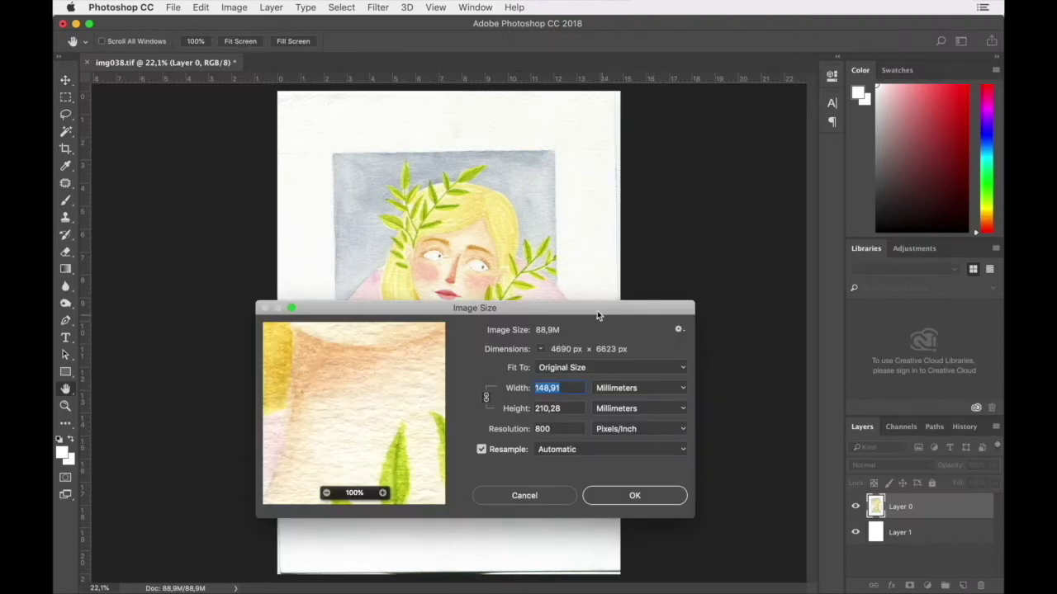
{"action": "left_click_drag", "start_coordinate": [597, 311], "coordinate": [897, 156]}
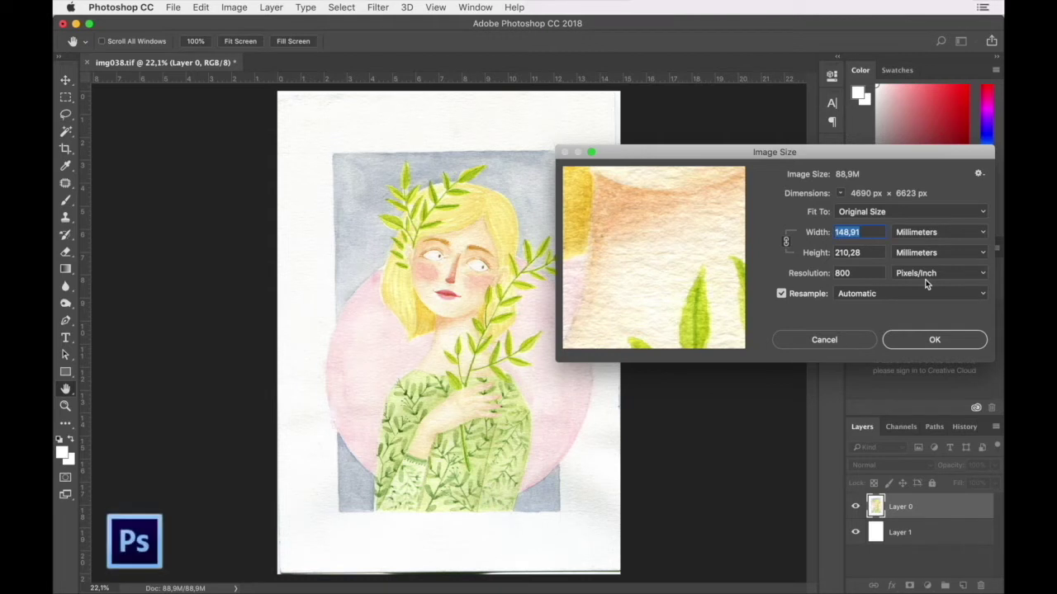
{"action": "left_click", "coordinate": [824, 340]}
- Select the light paper areas with Color Range at Fuzziness 18
{"action": "scroll", "coordinate": [597, 214], "scroll_direction": "up", "scroll_amount": 8}
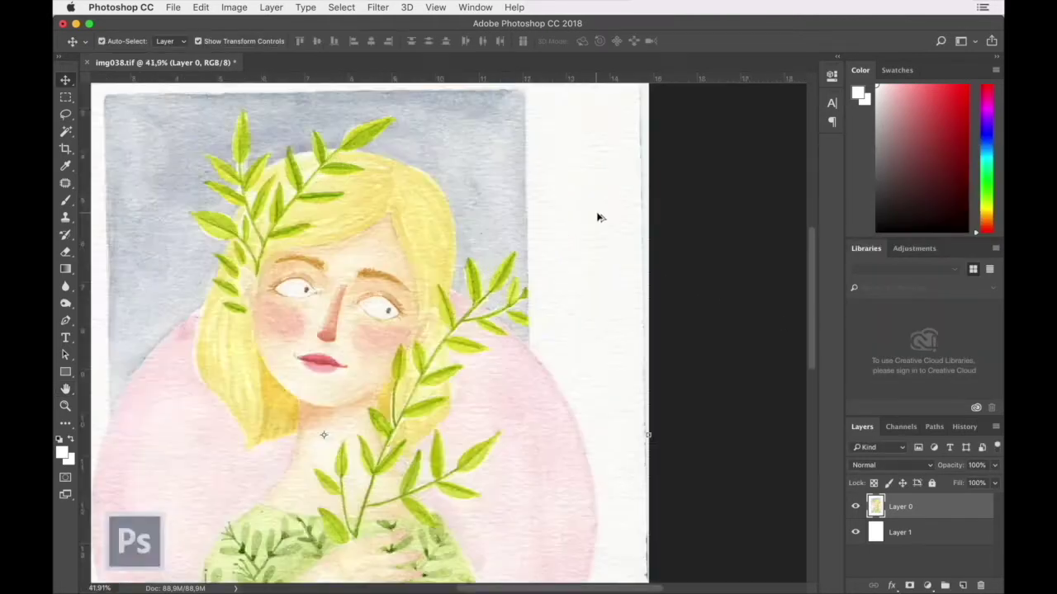
{"action": "scroll", "coordinate": [596, 241], "scroll_direction": "up", "scroll_amount": 10}
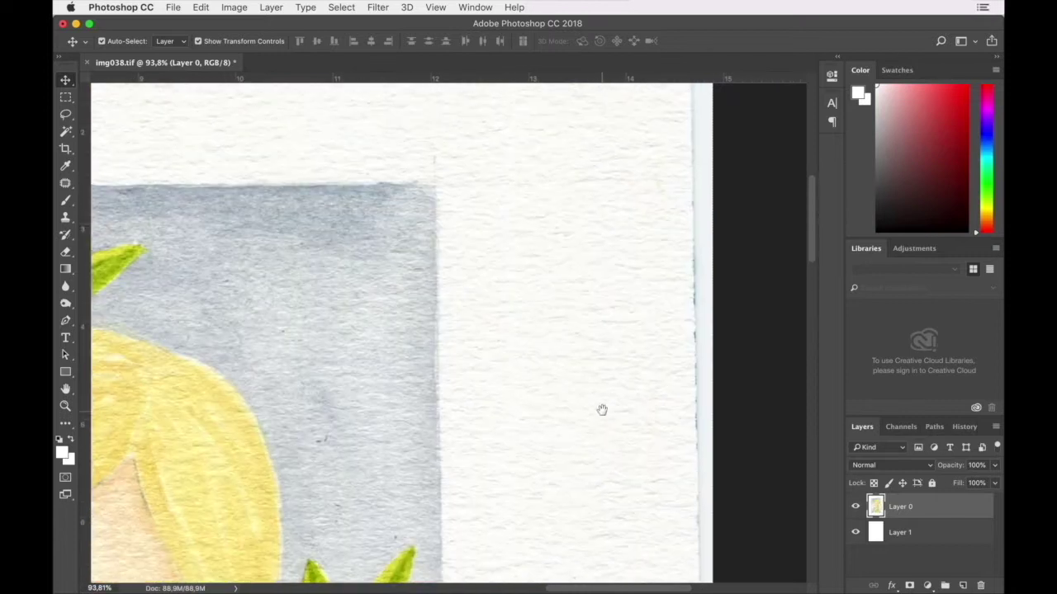
{"action": "left_click_drag", "start_coordinate": [249, 278], "coordinate": [594, 277]}
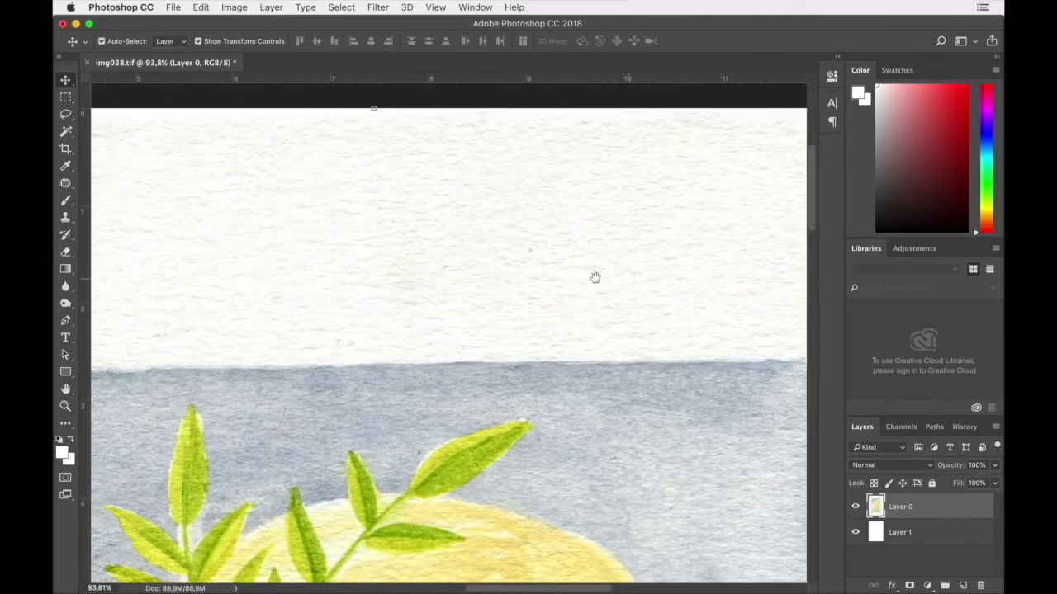
{"action": "left_click_drag", "start_coordinate": [277, 263], "coordinate": [391, 172]}
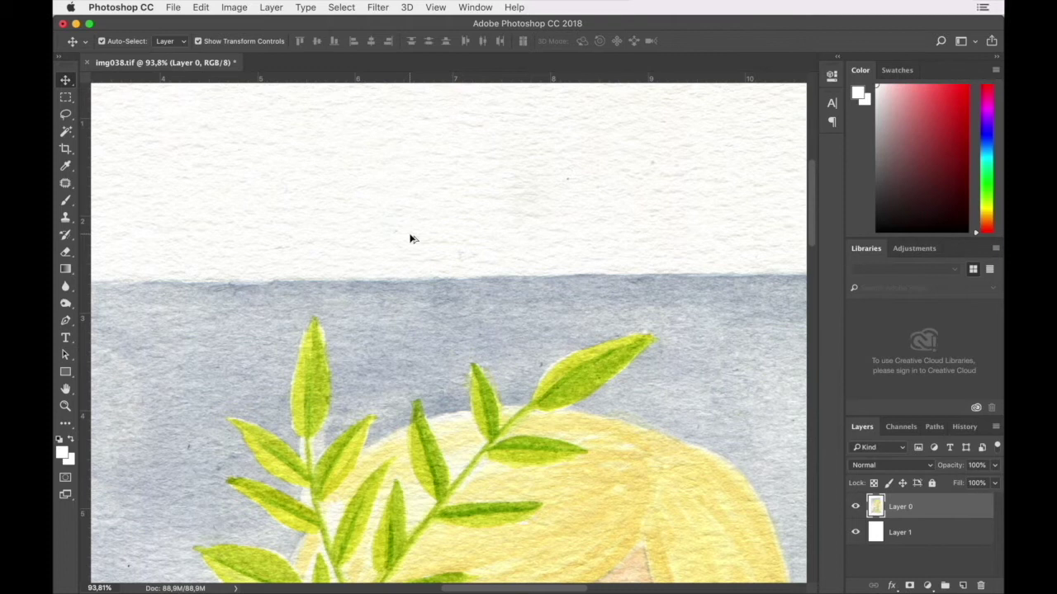
{"action": "scroll", "coordinate": [410, 238], "scroll_direction": "down", "scroll_amount": 5}
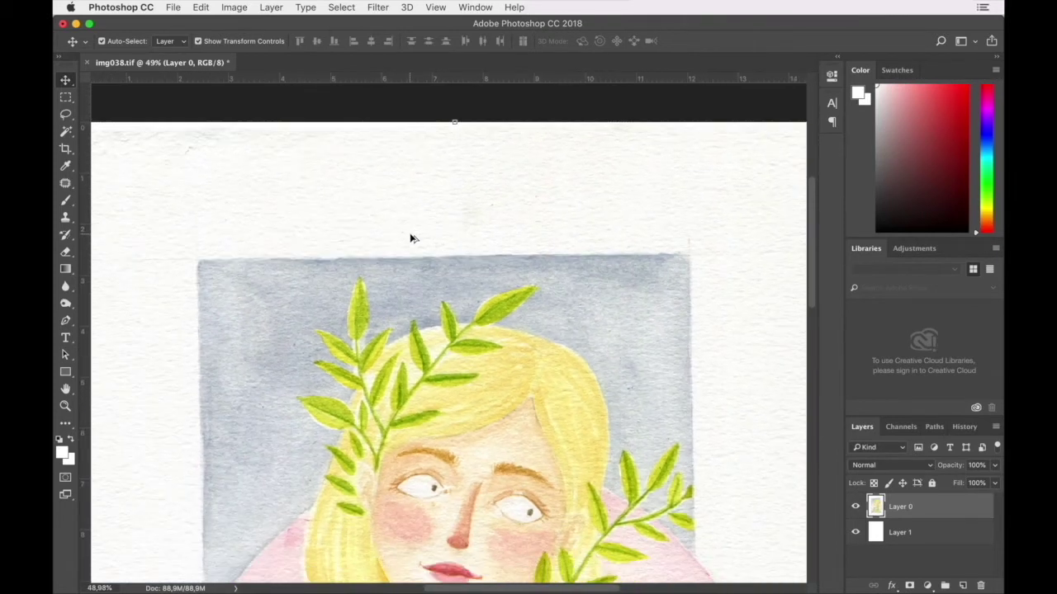
{"action": "scroll", "coordinate": [413, 238], "scroll_direction": "up", "scroll_amount": 2}
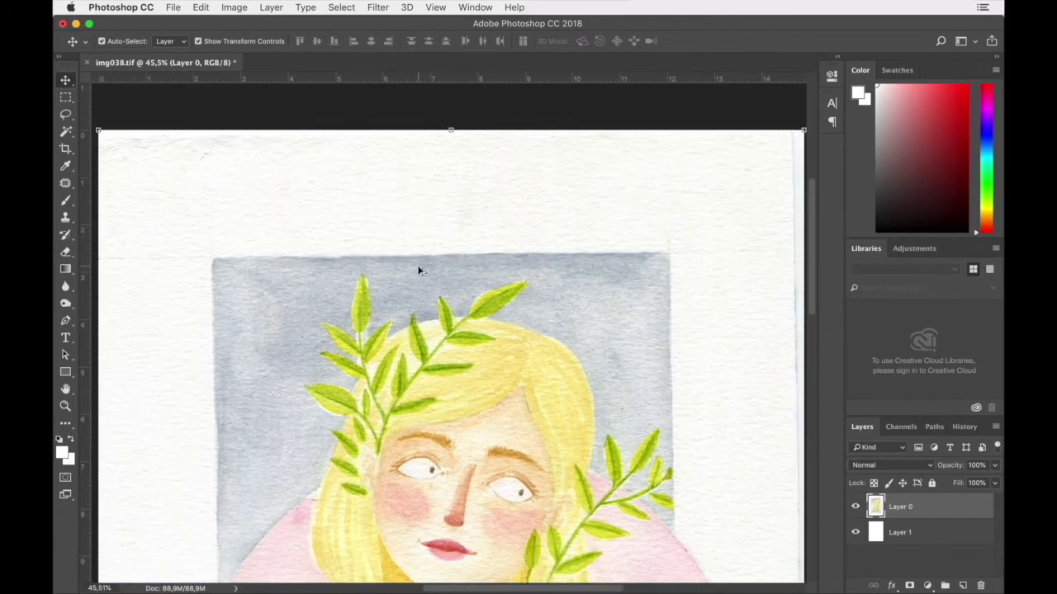
{"action": "scroll", "coordinate": [420, 264], "scroll_direction": "up", "scroll_amount": 4}
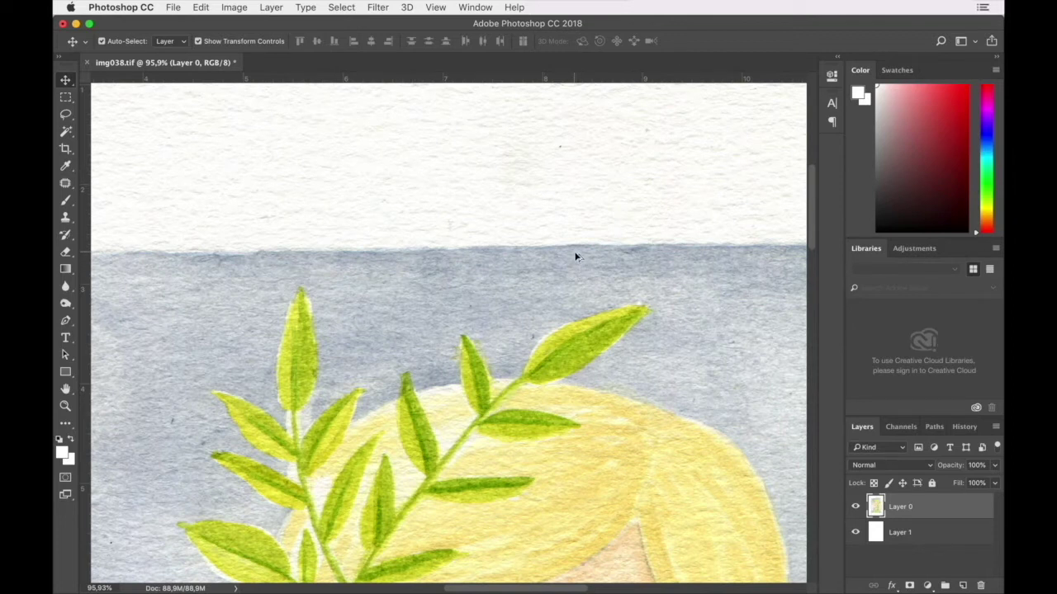
{"action": "scroll", "coordinate": [487, 293], "scroll_direction": "down", "scroll_amount": 6}
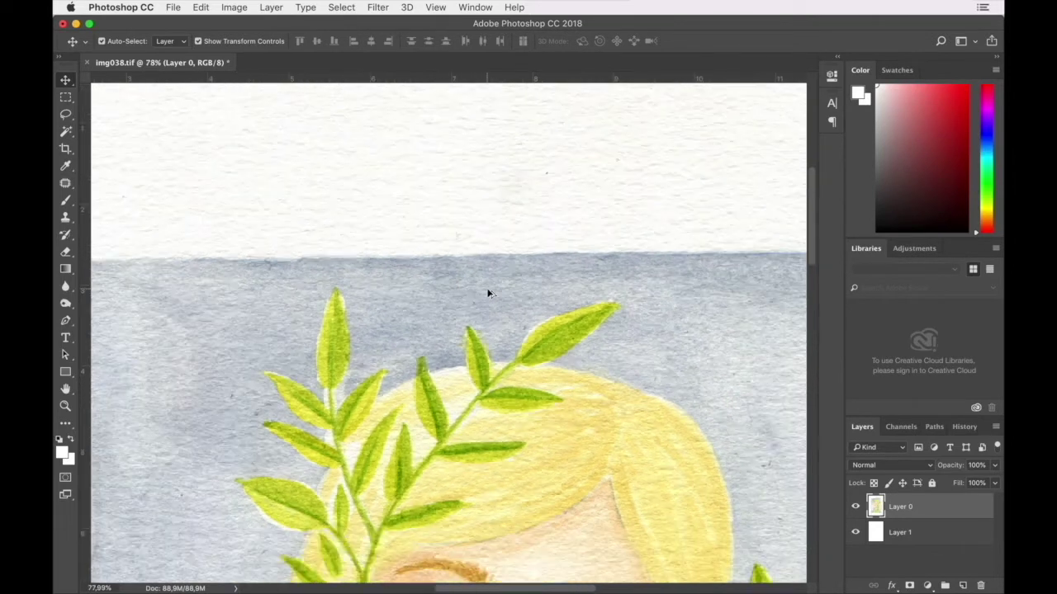
{"action": "left_click_drag", "start_coordinate": [518, 406], "coordinate": [498, 208]}
{"action": "scroll", "coordinate": [499, 208], "scroll_direction": "down", "scroll_amount": 3}
{"action": "scroll", "coordinate": [500, 209], "scroll_direction": "down", "scroll_amount": 1}
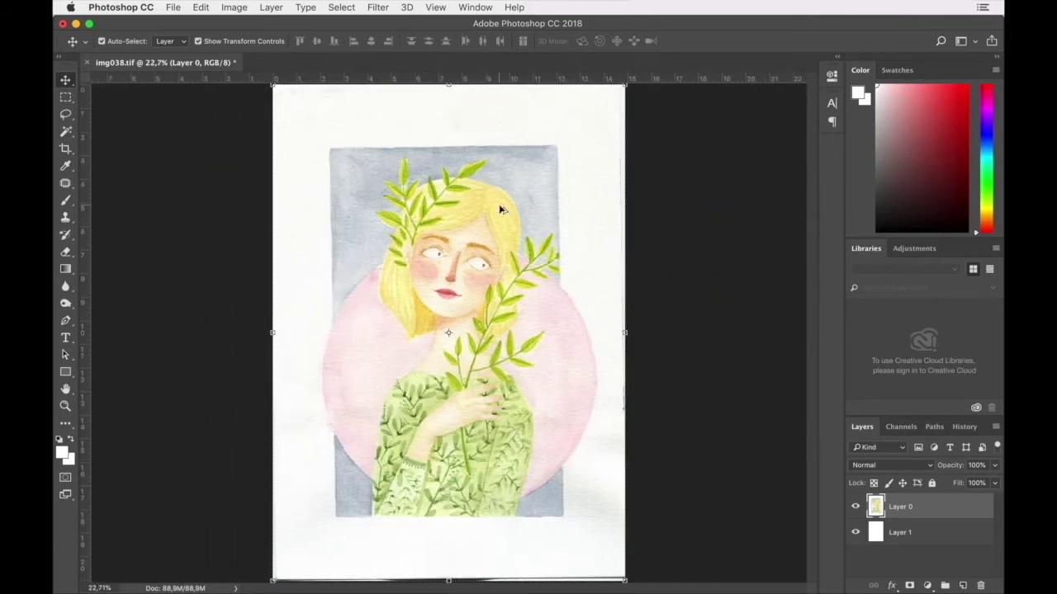
{"action": "left_click", "coordinate": [335, 8]}
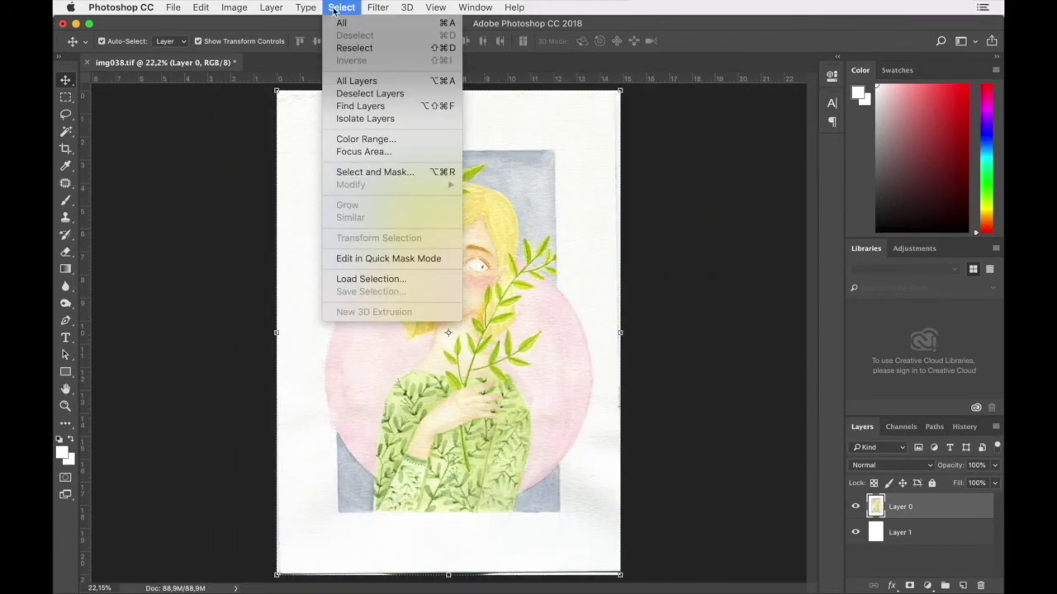
{"action": "left_click", "coordinate": [403, 139]}
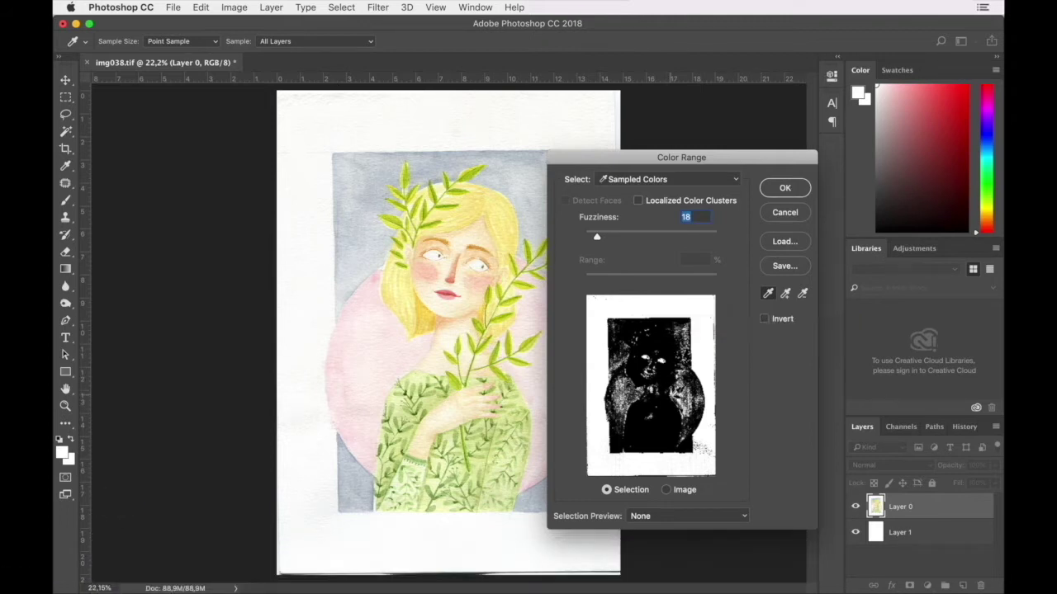
{"action": "left_click", "coordinate": [784, 189]}
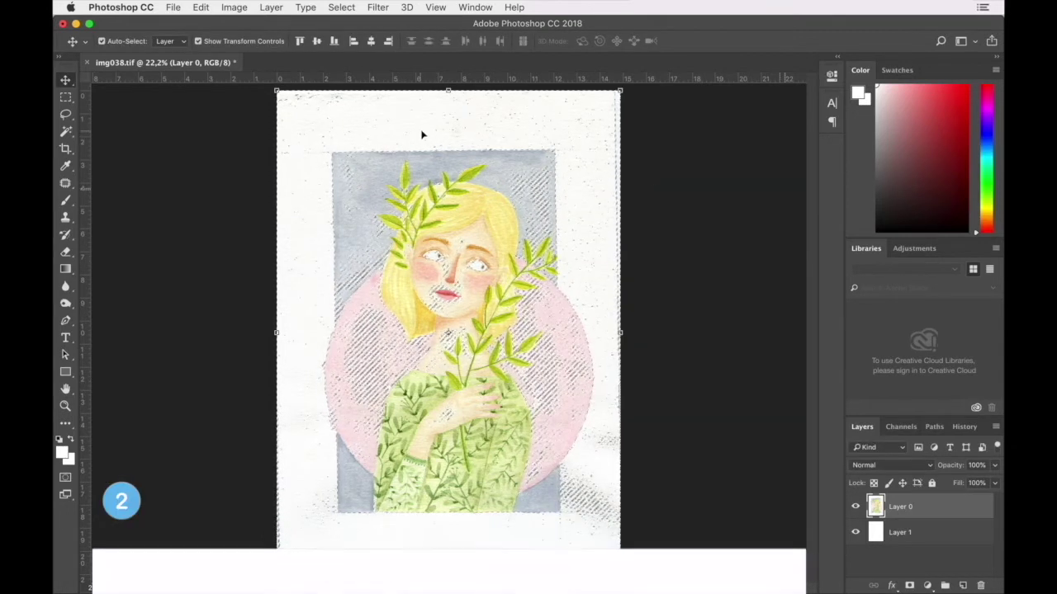
- Save the paper selection as a new Alpha 1 channel and view it alone
{"action": "left_click", "coordinate": [901, 427]}
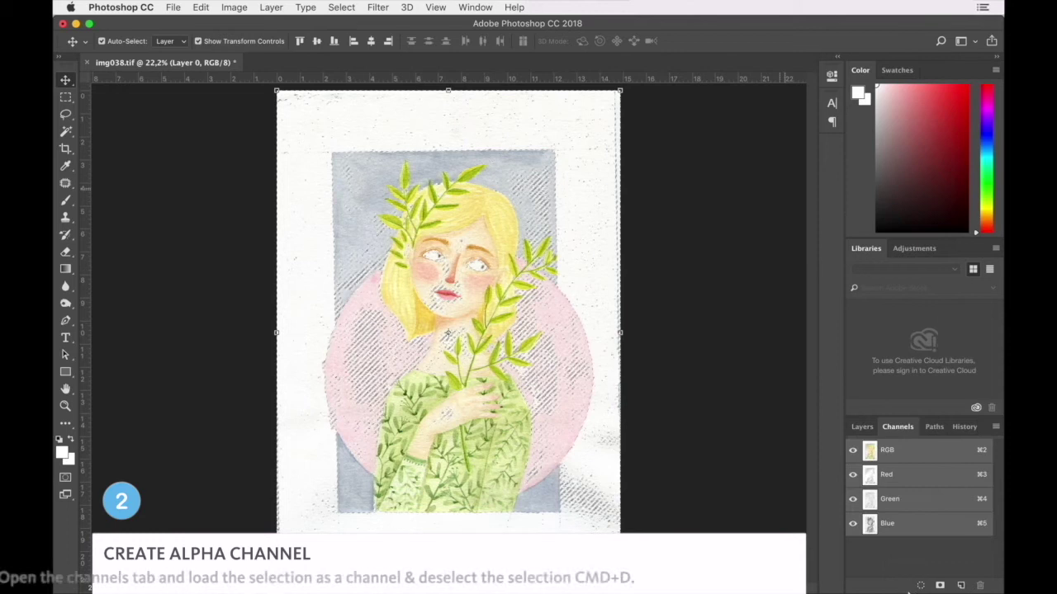
{"action": "left_click", "coordinate": [939, 585]}
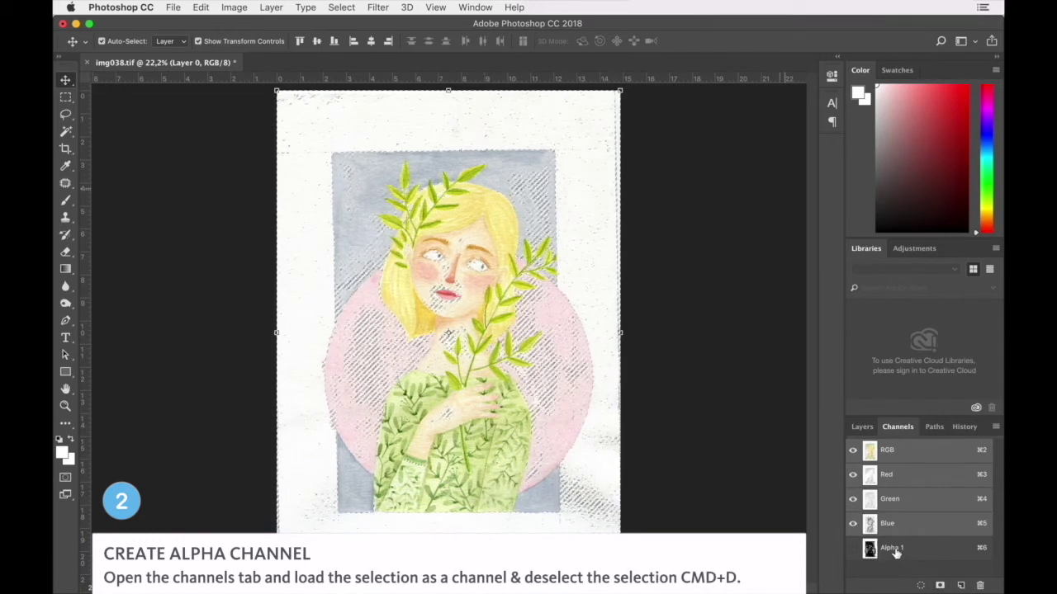
{"action": "left_click", "coordinate": [896, 553]}
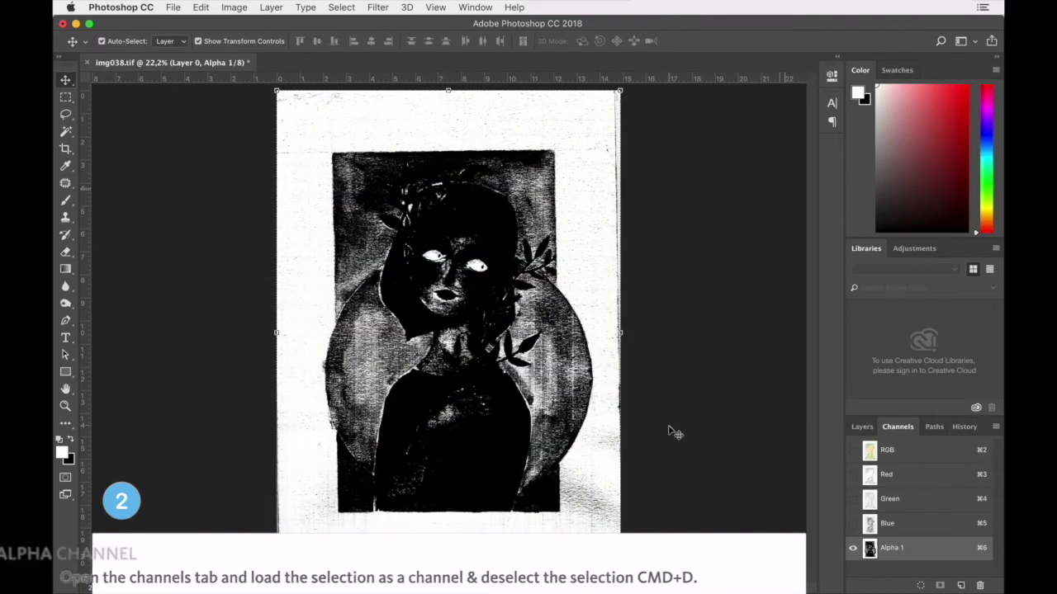
- Magic-wand the mask's white background and expand that selection by 20 pixels
{"action": "left_click", "coordinate": [66, 133]}
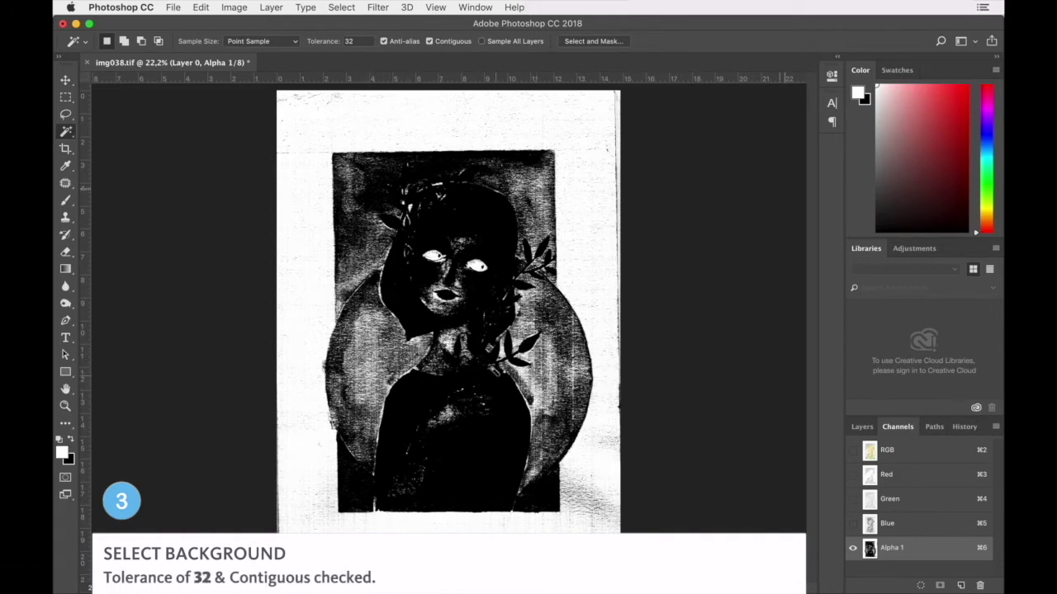
{"action": "left_click", "coordinate": [367, 132]}
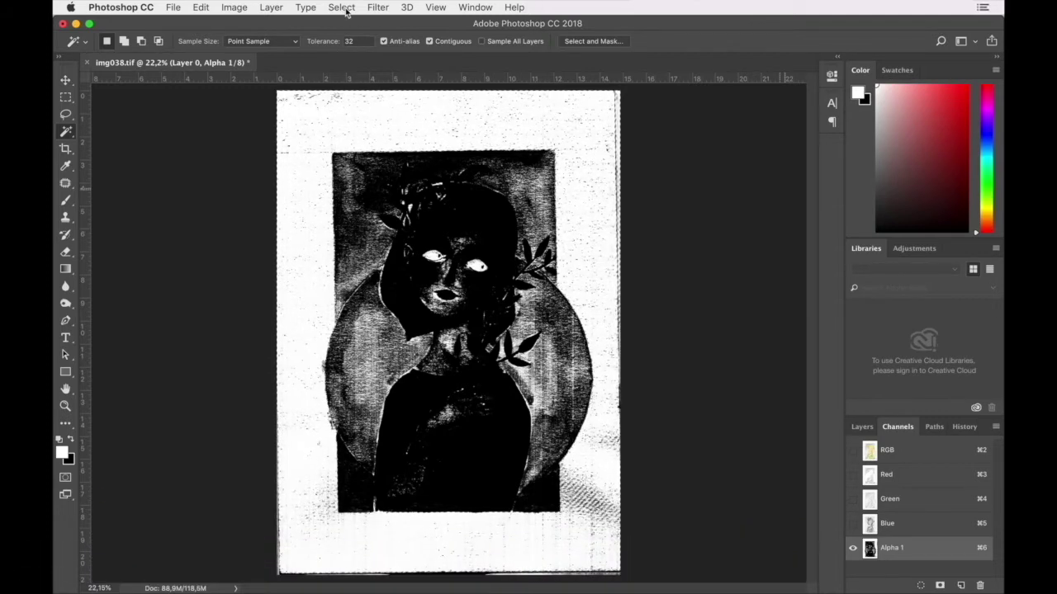
{"action": "left_click", "coordinate": [341, 8]}
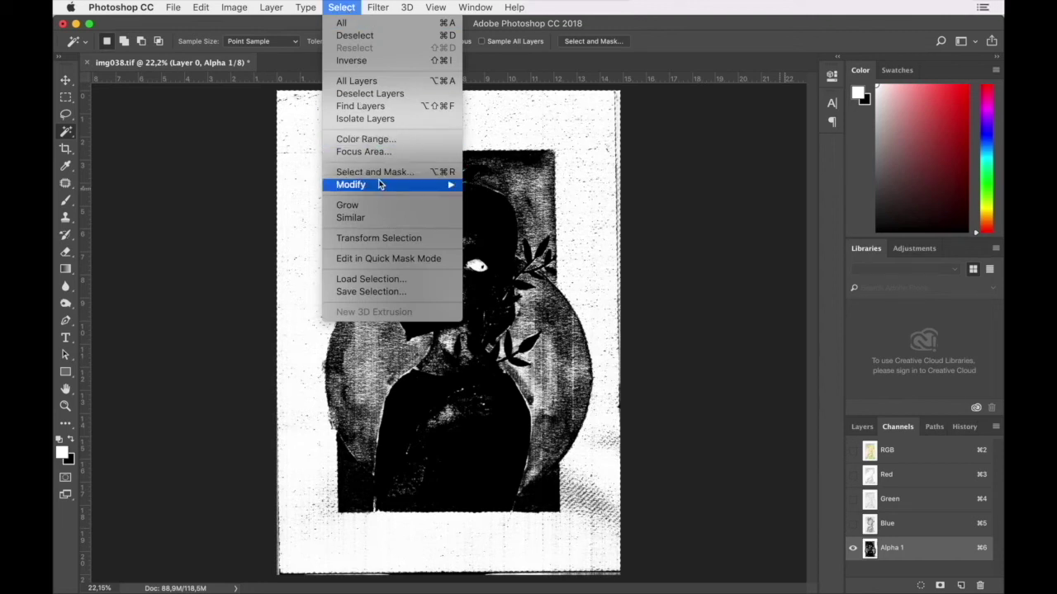
{"action": "mouse_move", "coordinate": [381, 185]}
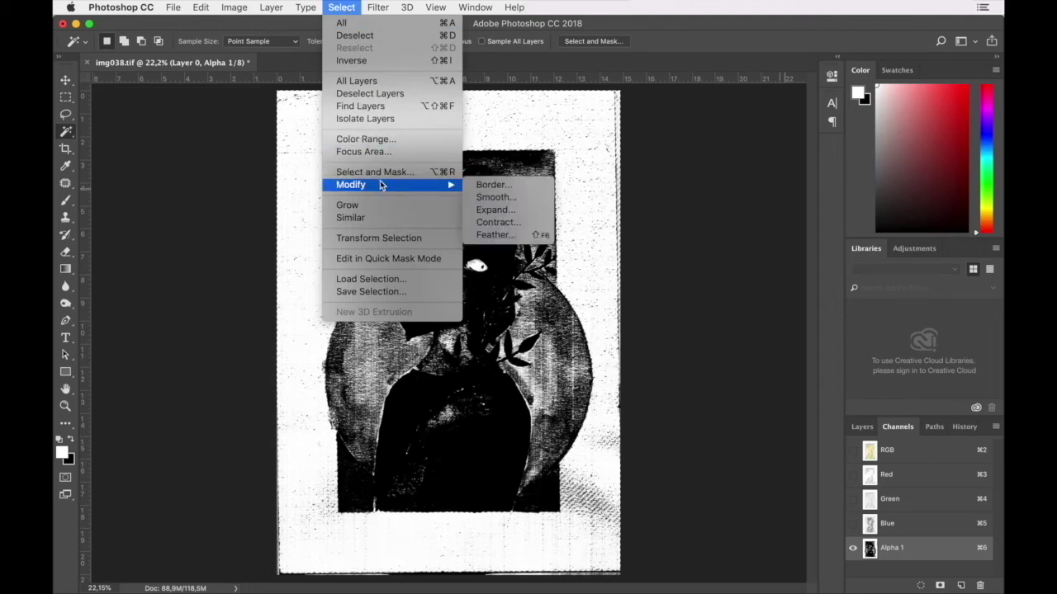
{"action": "left_click", "coordinate": [505, 211]}
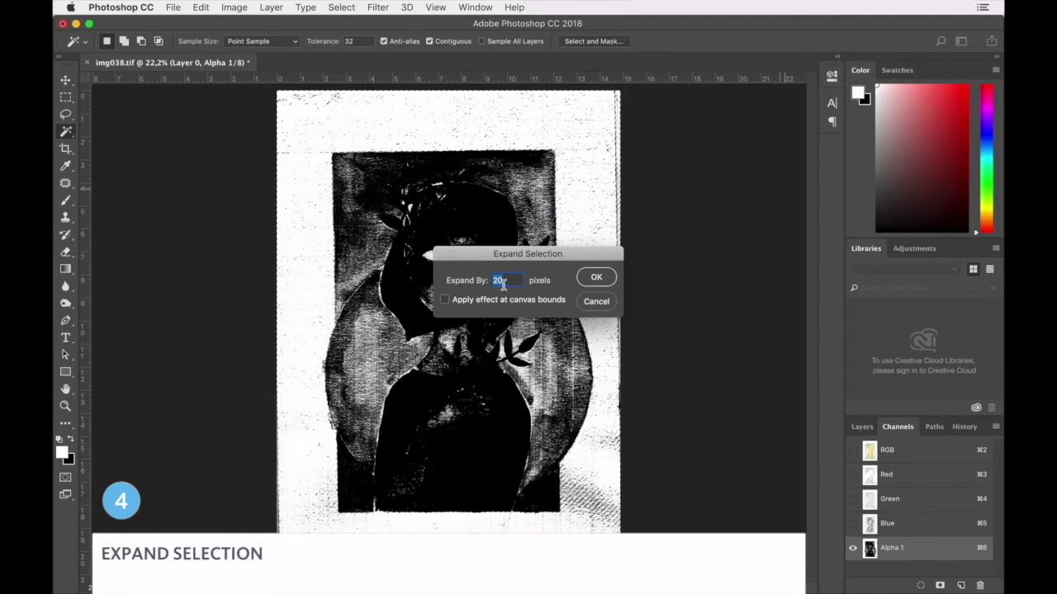
{"action": "left_click_drag", "start_coordinate": [491, 253], "coordinate": [596, 225]}
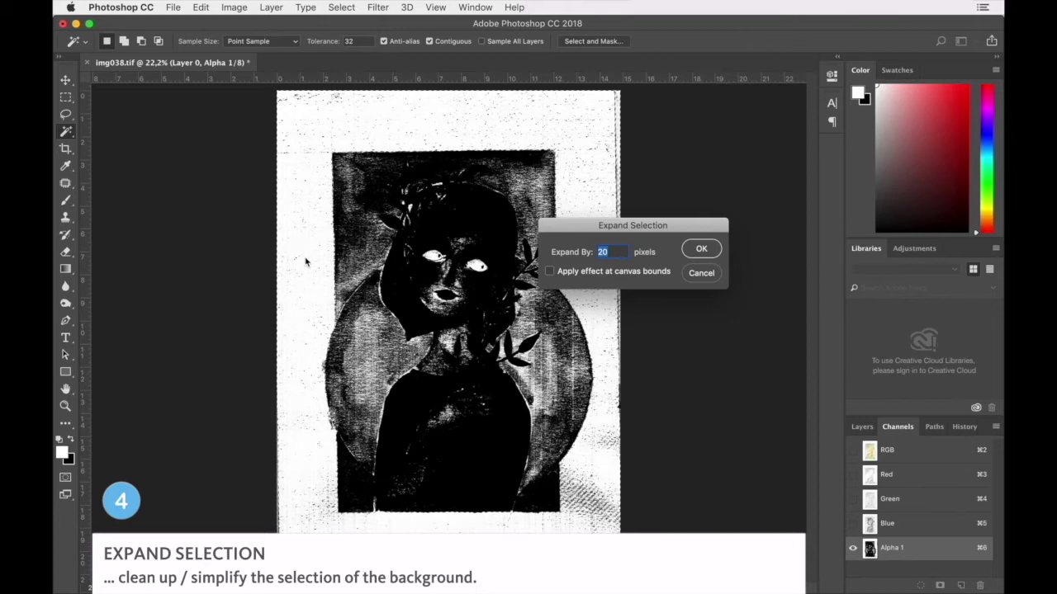
{"action": "left_click", "coordinate": [701, 249]}
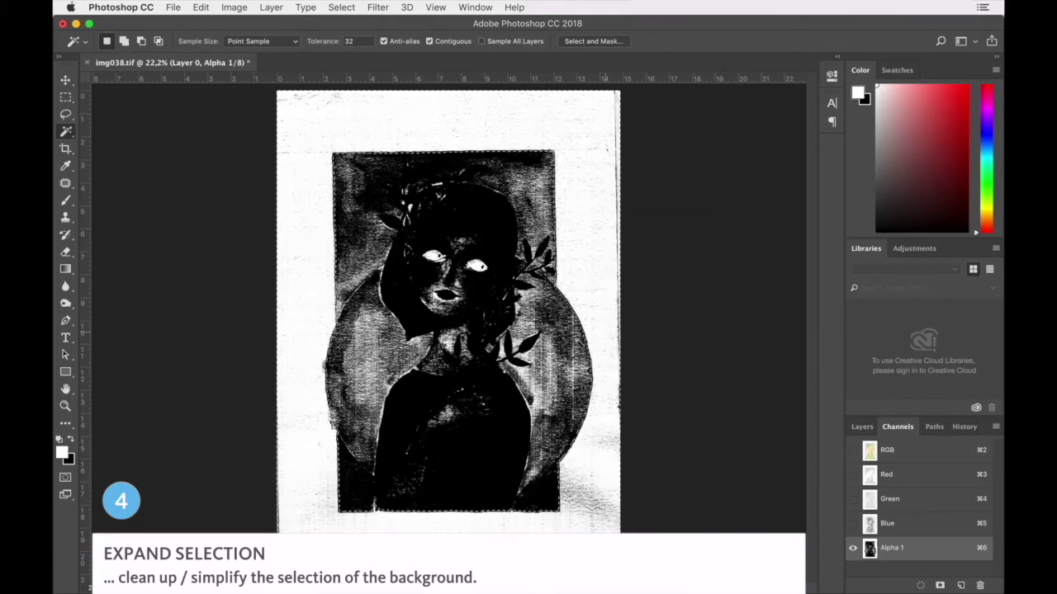
- Add thin rectangular marquee strips along the right, top and left image edges
{"action": "scroll", "coordinate": [448, 334], "scroll_direction": "down", "scroll_amount": 1}
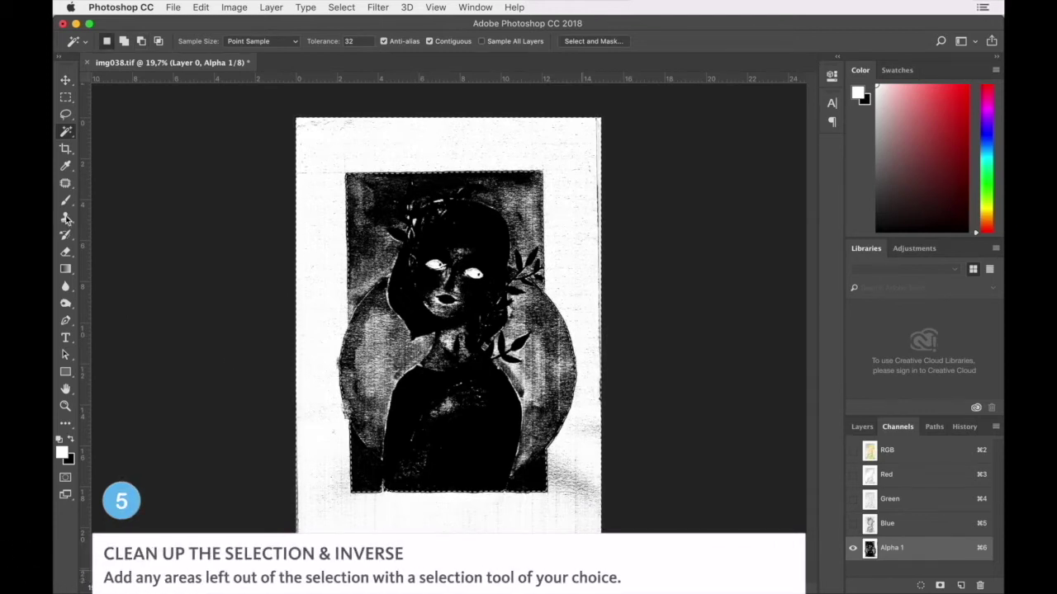
{"action": "left_click", "coordinate": [65, 98]}
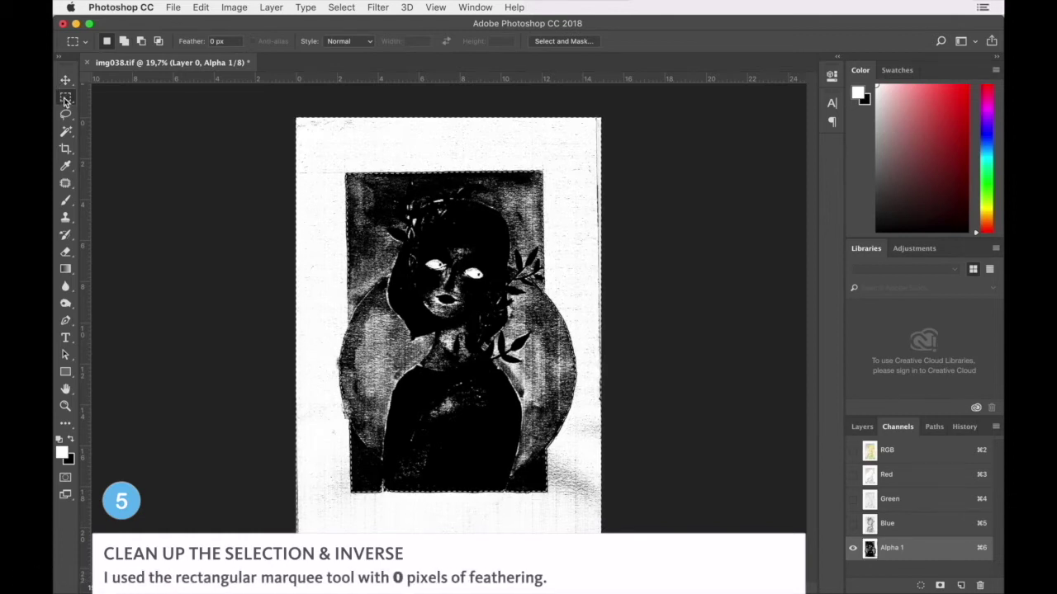
{"action": "key", "text": "shift"}
{"action": "left_click", "coordinate": [216, 526]}
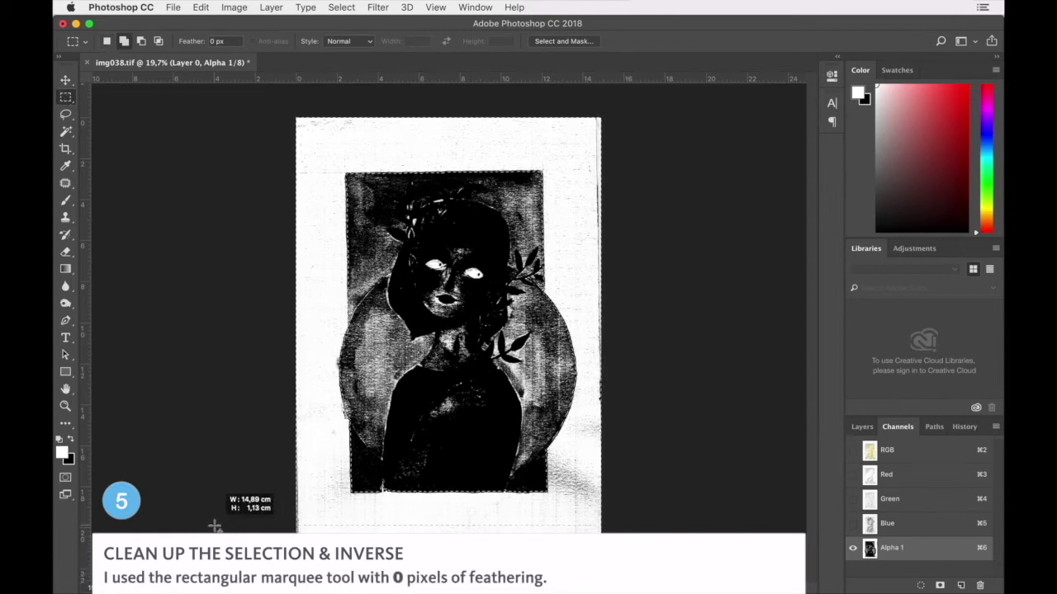
{"action": "left_click_drag", "start_coordinate": [605, 162], "coordinate": [605, 510]}
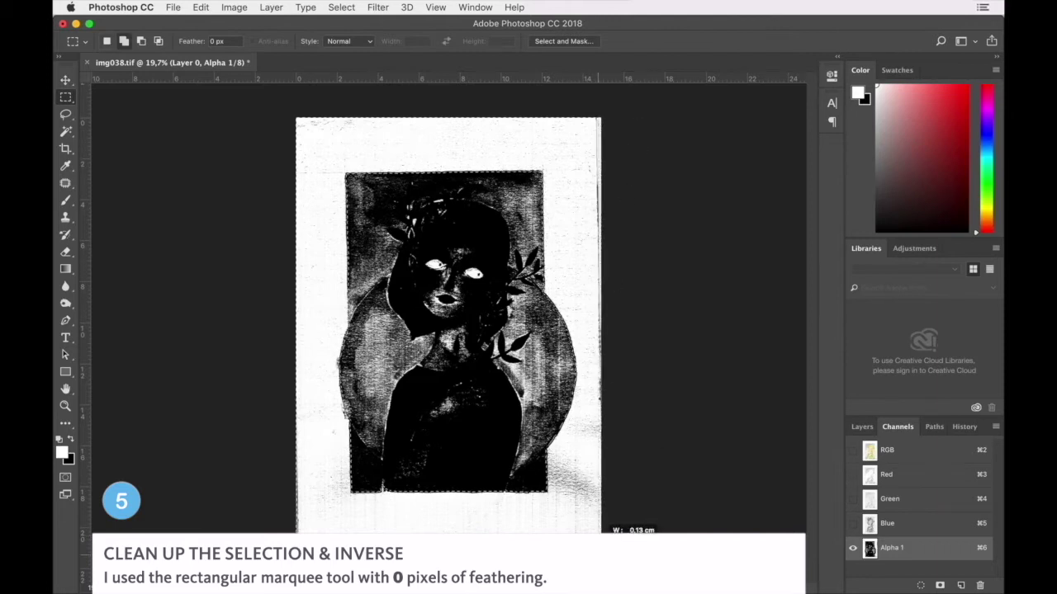
{"action": "key", "text": "shift"}
{"action": "left_click_drag", "start_coordinate": [312, 128], "coordinate": [611, 136]}
{"action": "key", "text": "shift"}
{"action": "left_click_drag", "start_coordinate": [312, 125], "coordinate": [318, 522]}
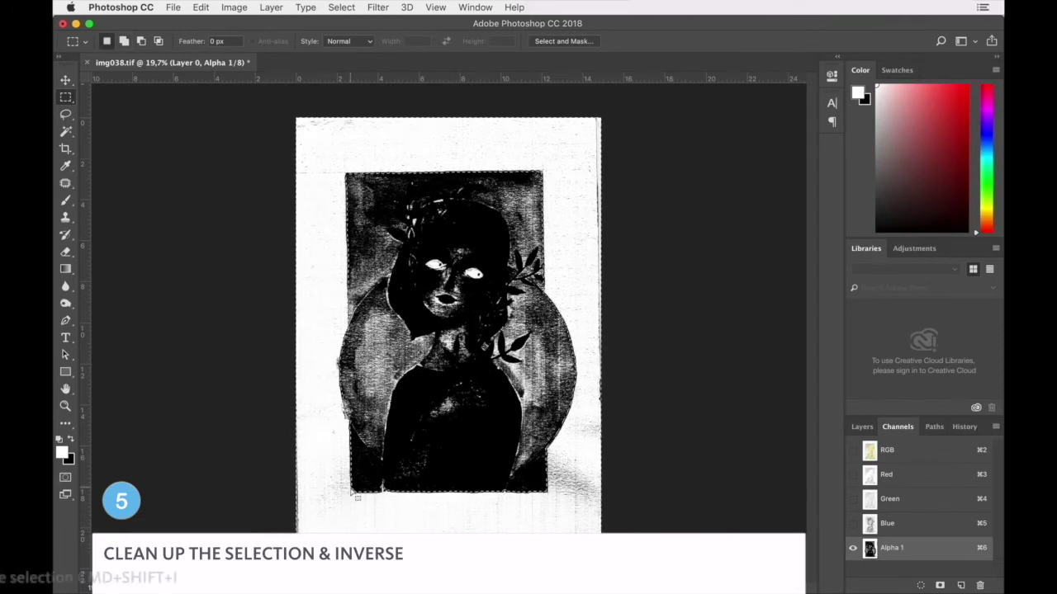
- Invert the selection to the portrait area and feather it by 10 pixels
{"action": "key", "text": "super+shift+i"}
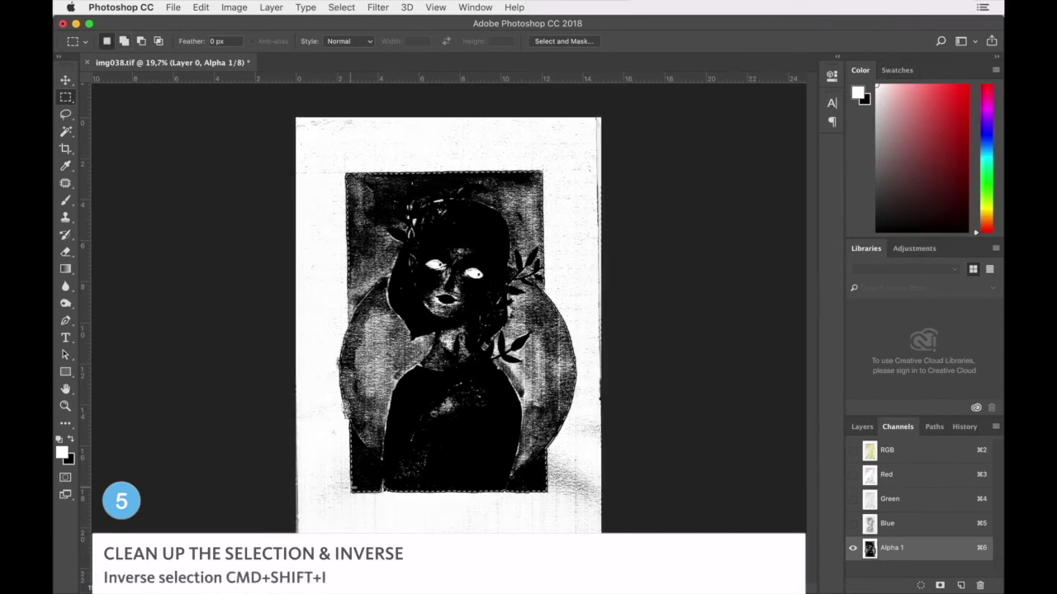
{"action": "left_click", "coordinate": [345, 8]}
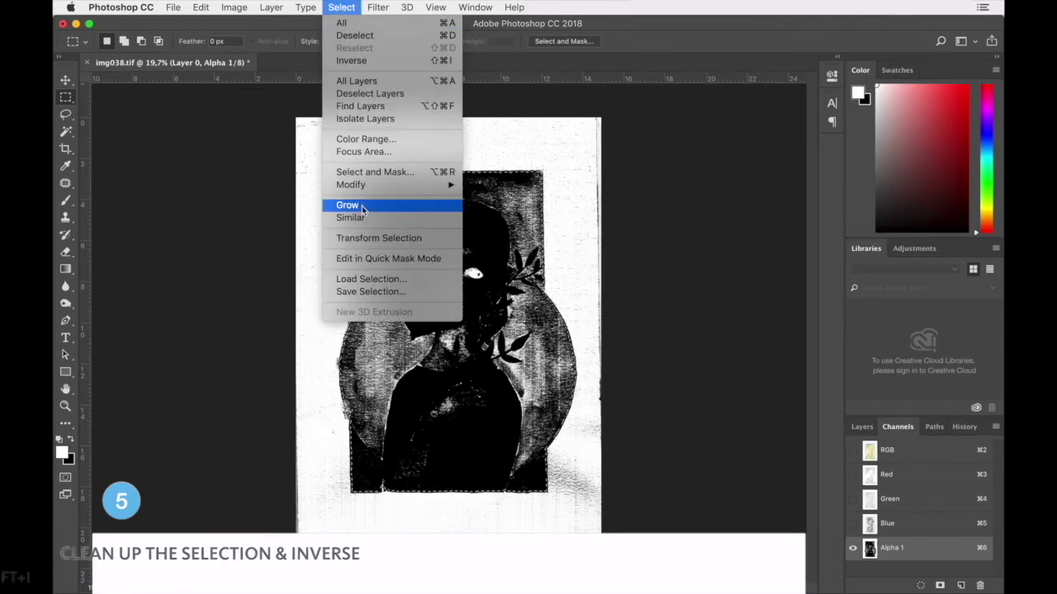
{"action": "mouse_move", "coordinate": [371, 187]}
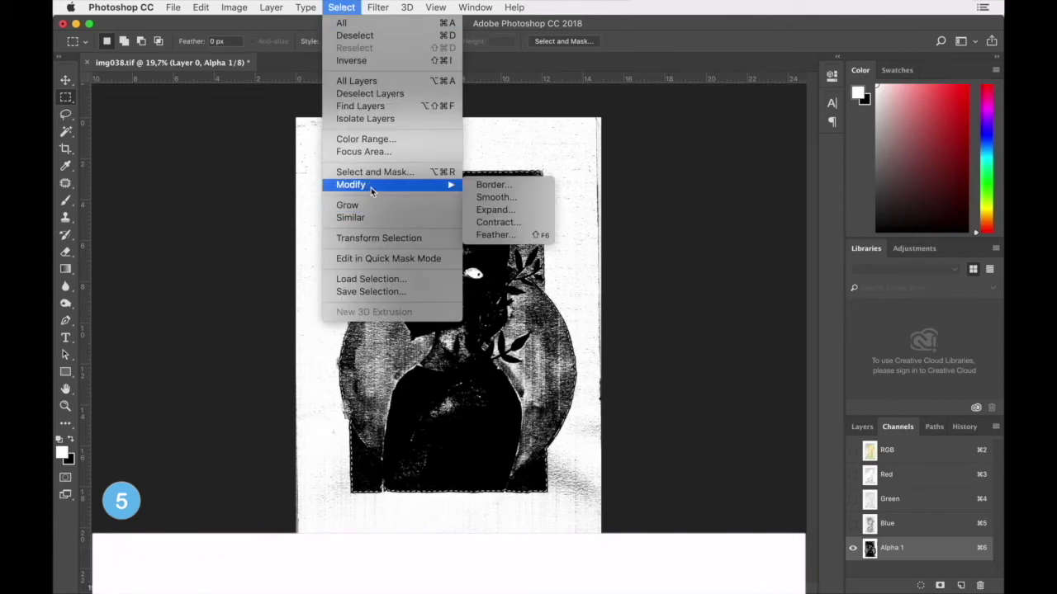
{"action": "left_click", "coordinate": [495, 234]}
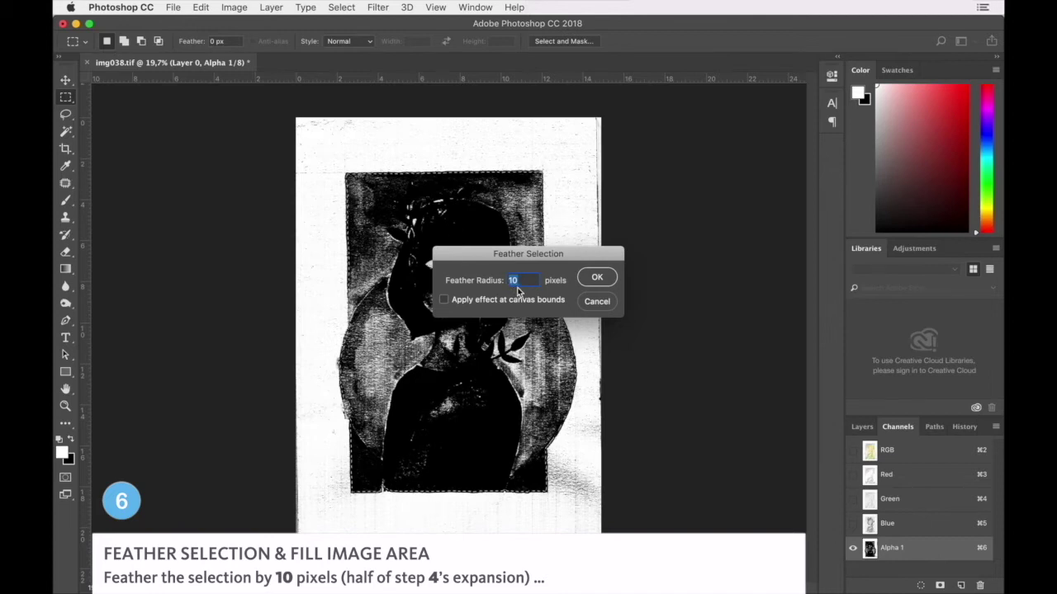
{"action": "left_click", "coordinate": [597, 281]}
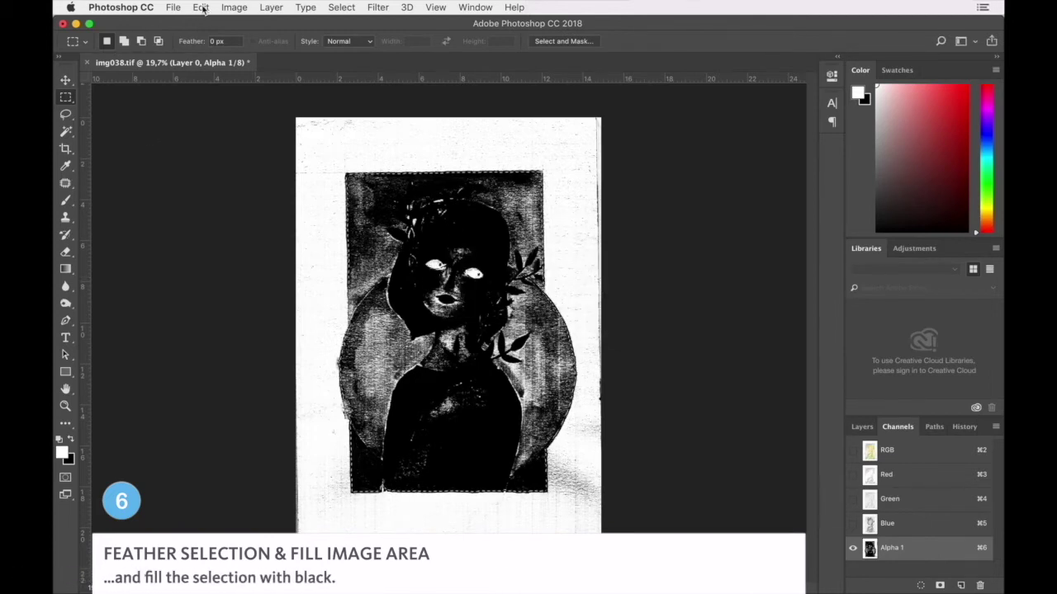
- Fill the selected portrait area of Alpha 1 with Black in Normal mode
{"action": "left_click", "coordinate": [202, 9]}
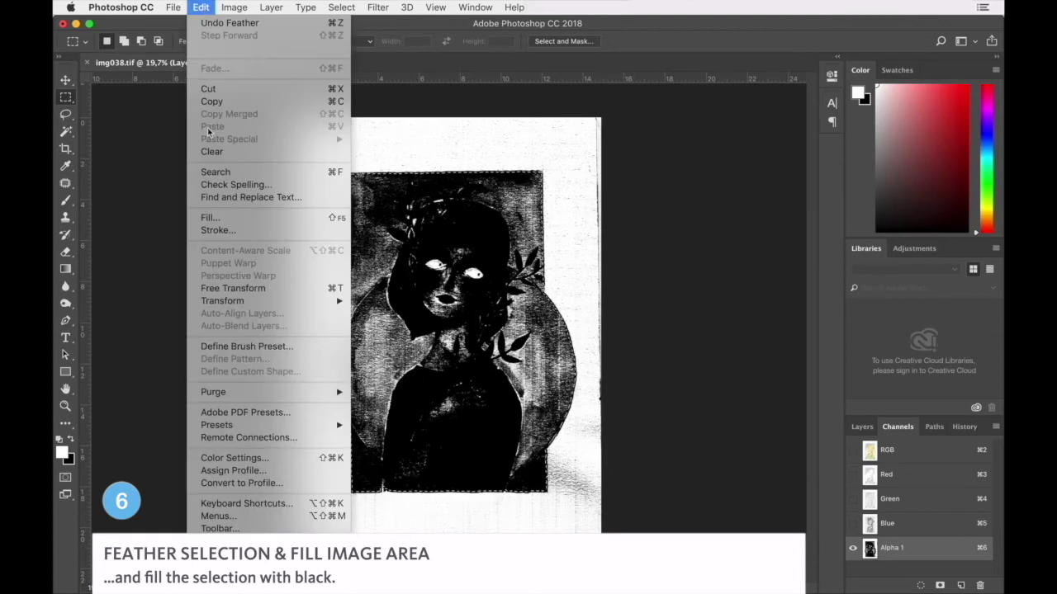
{"action": "left_click", "coordinate": [218, 217]}
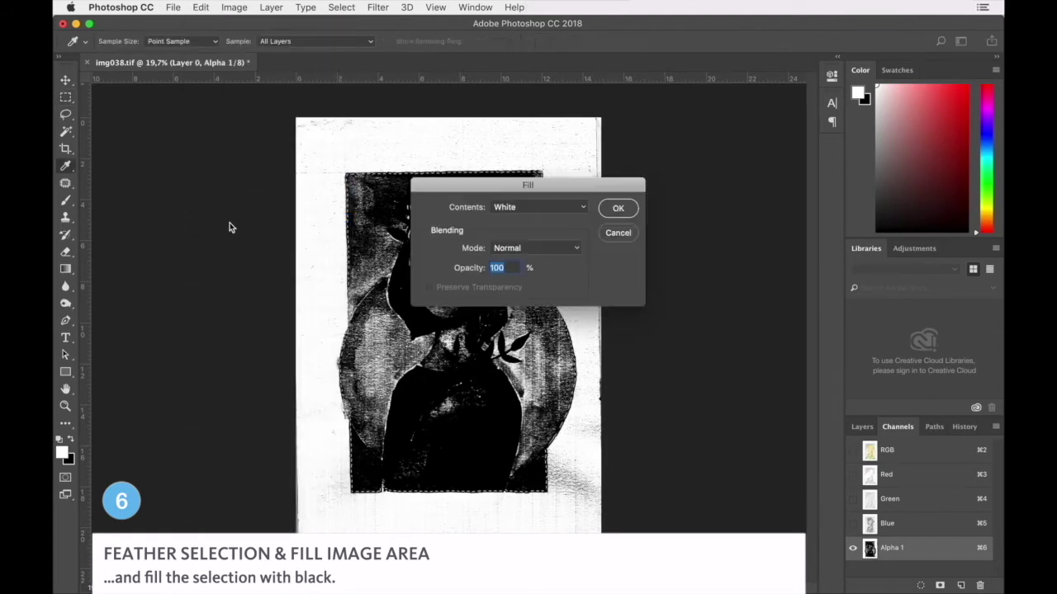
{"action": "left_click", "coordinate": [538, 249]}
{"action": "left_click", "coordinate": [555, 207]}
{"action": "left_click", "coordinate": [553, 206]}
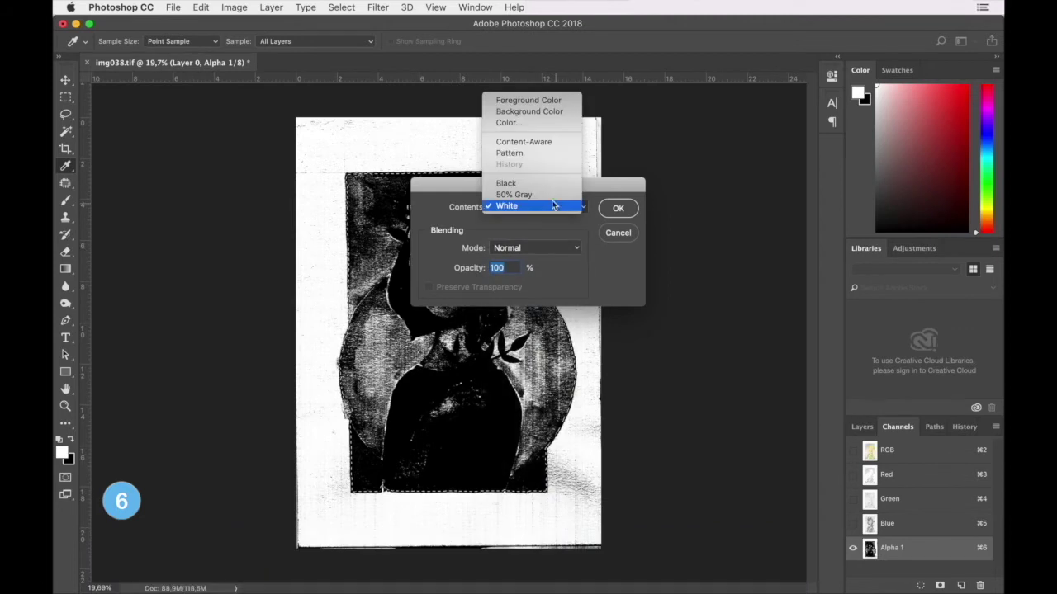
{"action": "left_click", "coordinate": [545, 183]}
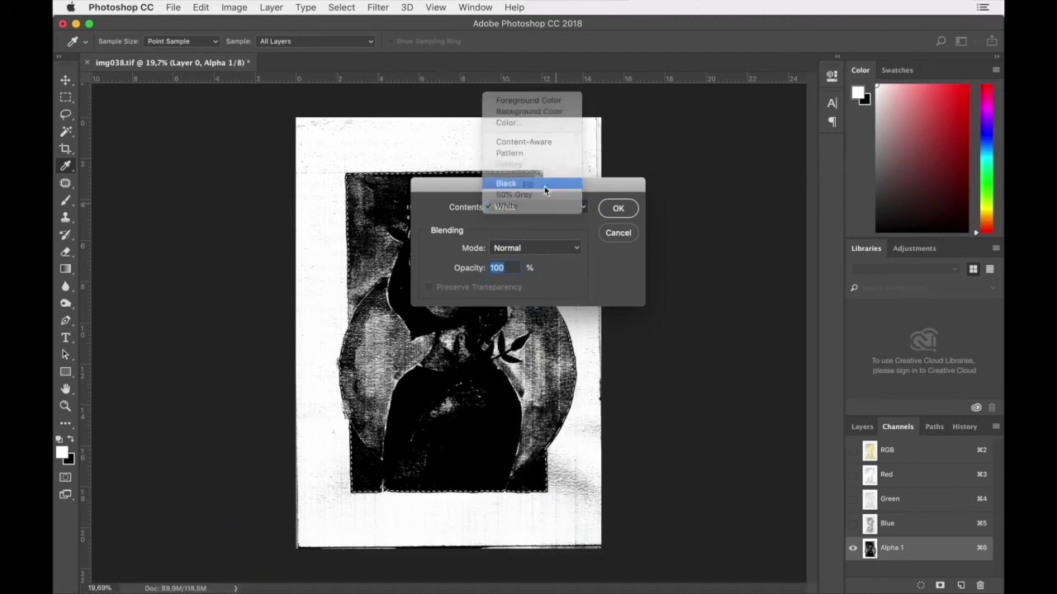
{"action": "left_click", "coordinate": [616, 209]}
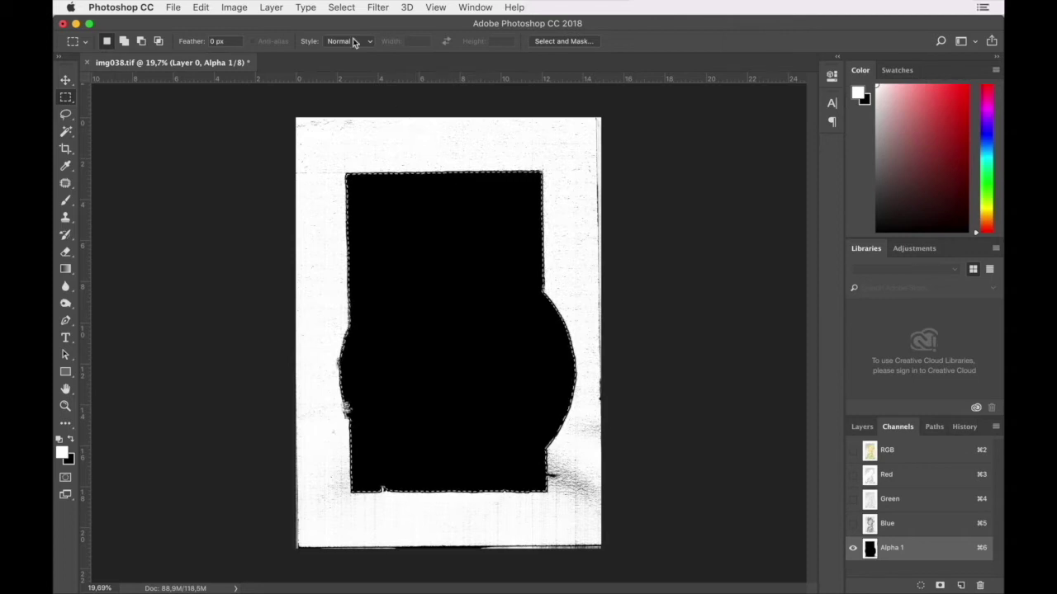
{"action": "left_click", "coordinate": [343, 11]}
{"action": "mouse_move", "coordinate": [396, 185]}
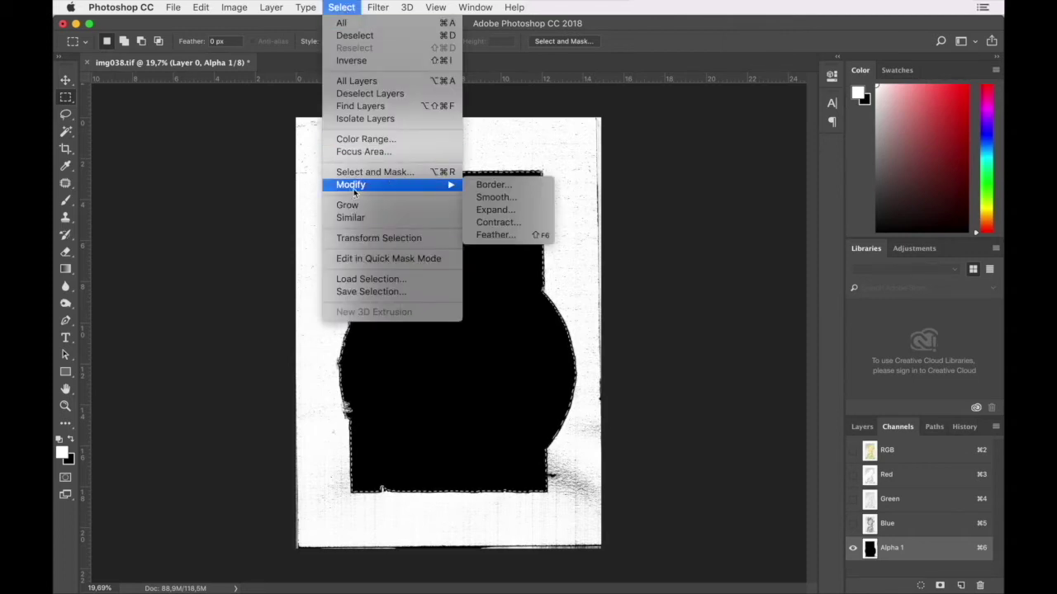
- Expand the selection by 50 pixels
{"action": "left_click", "coordinate": [495, 210]}
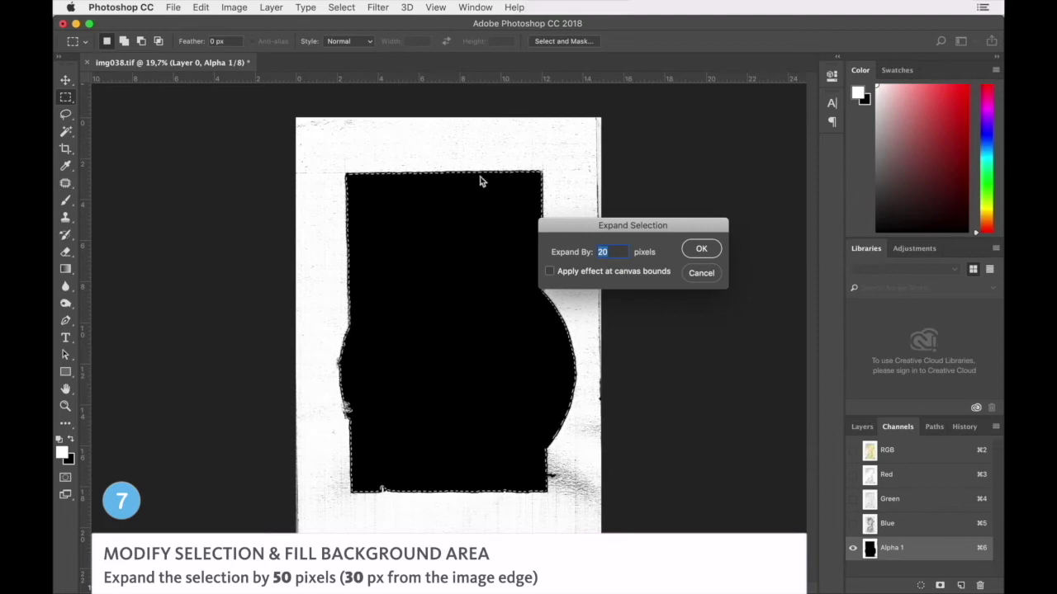
{"action": "type", "text": "50"}
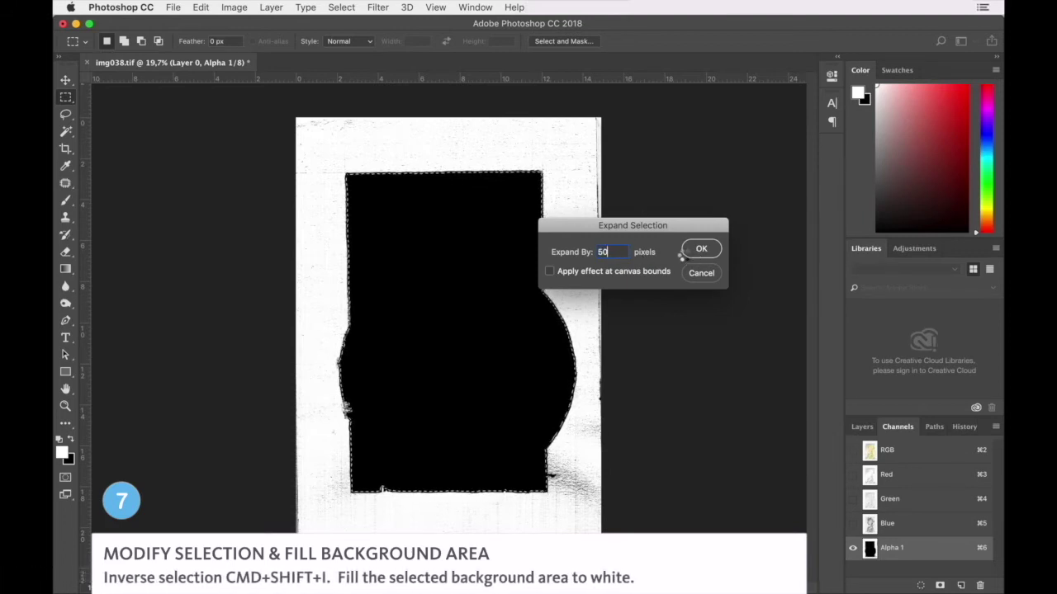
{"action": "left_click", "coordinate": [682, 256]}
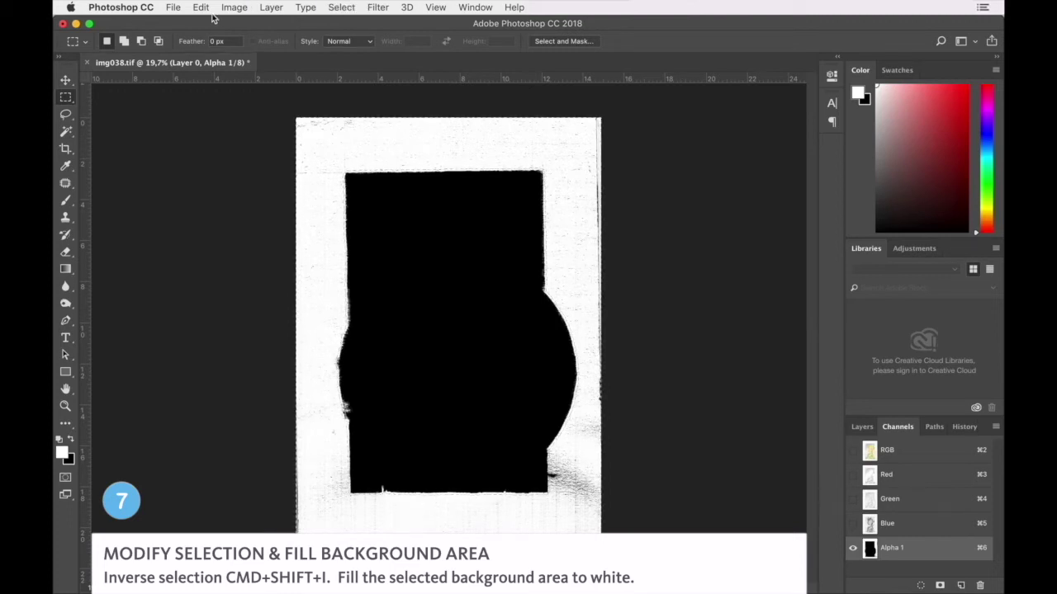
- Fill the background area around the black shape with White
{"action": "left_click", "coordinate": [206, 8]}
{"action": "mouse_move", "coordinate": [230, 9]}
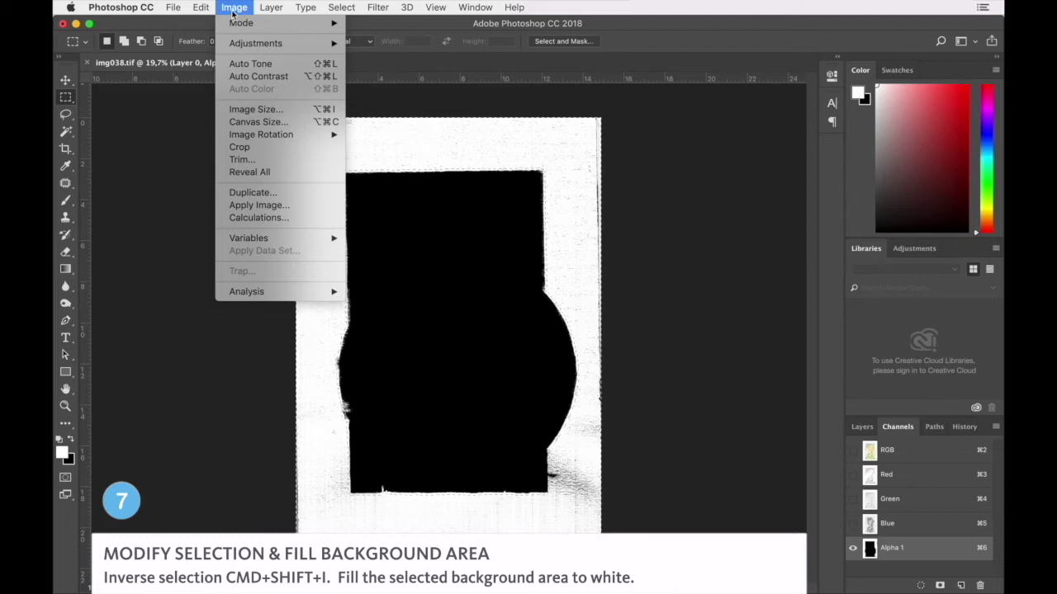
{"action": "left_click", "coordinate": [266, 217]}
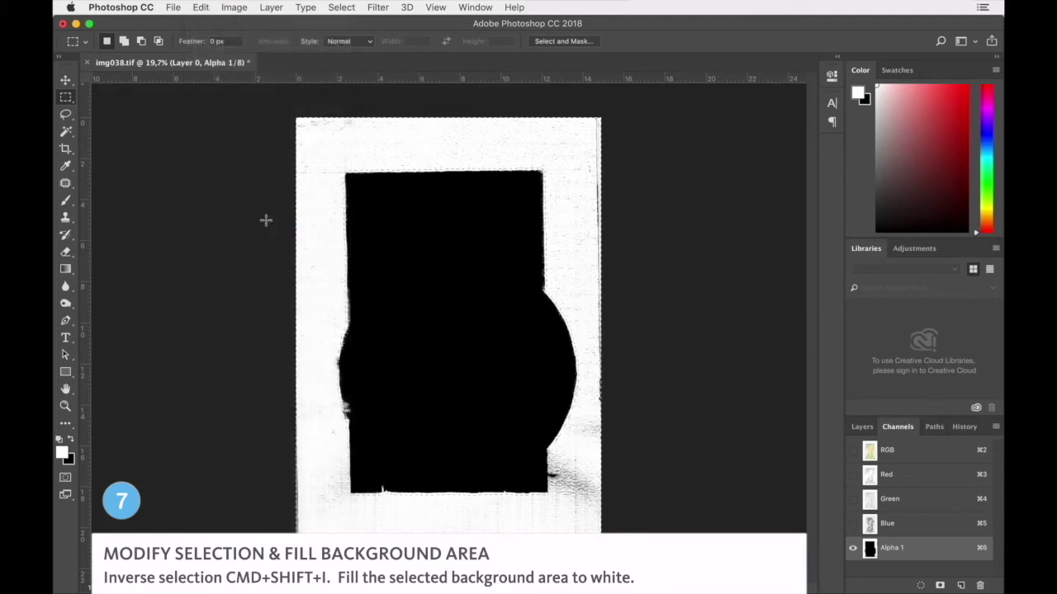
{"action": "left_click", "coordinate": [578, 208]}
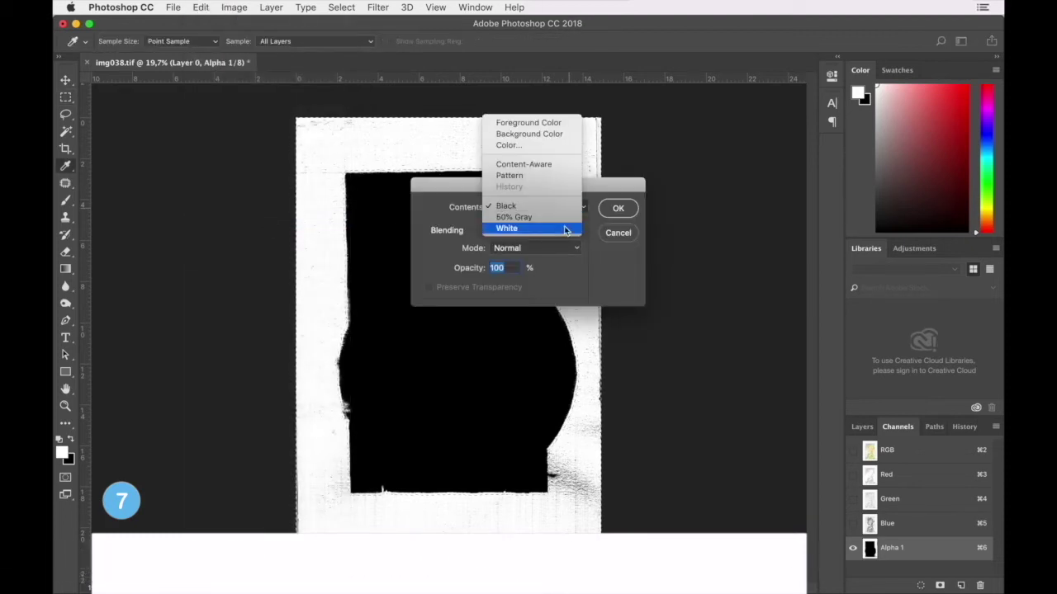
{"action": "left_click", "coordinate": [566, 228]}
{"action": "left_click", "coordinate": [616, 208]}
{"action": "key", "text": "m"}
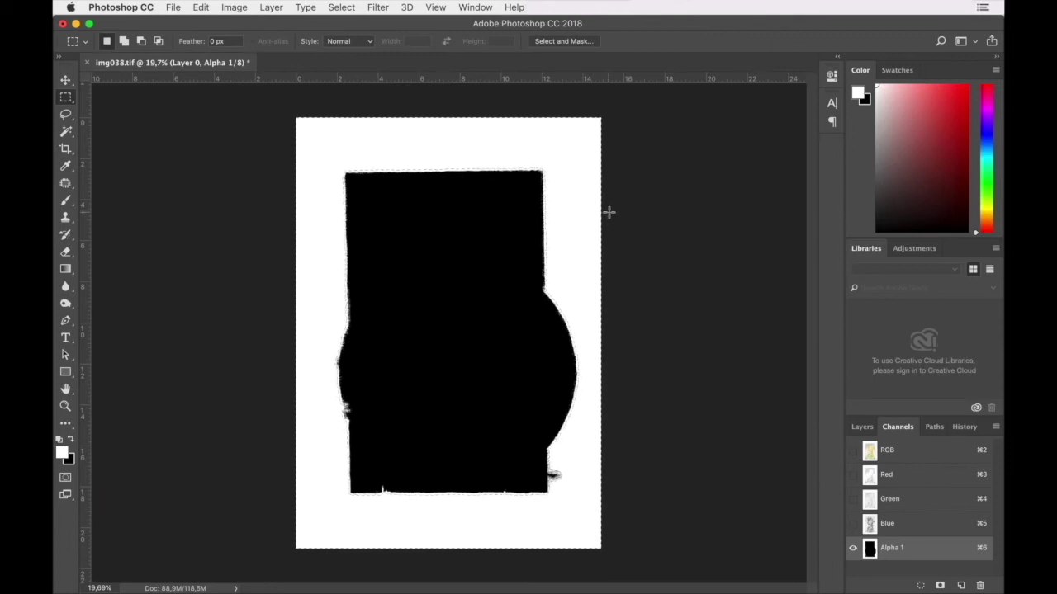
{"action": "key", "text": "super+d"}
{"action": "scroll", "coordinate": [506, 434], "scroll_direction": "up", "scroll_amount": 3}
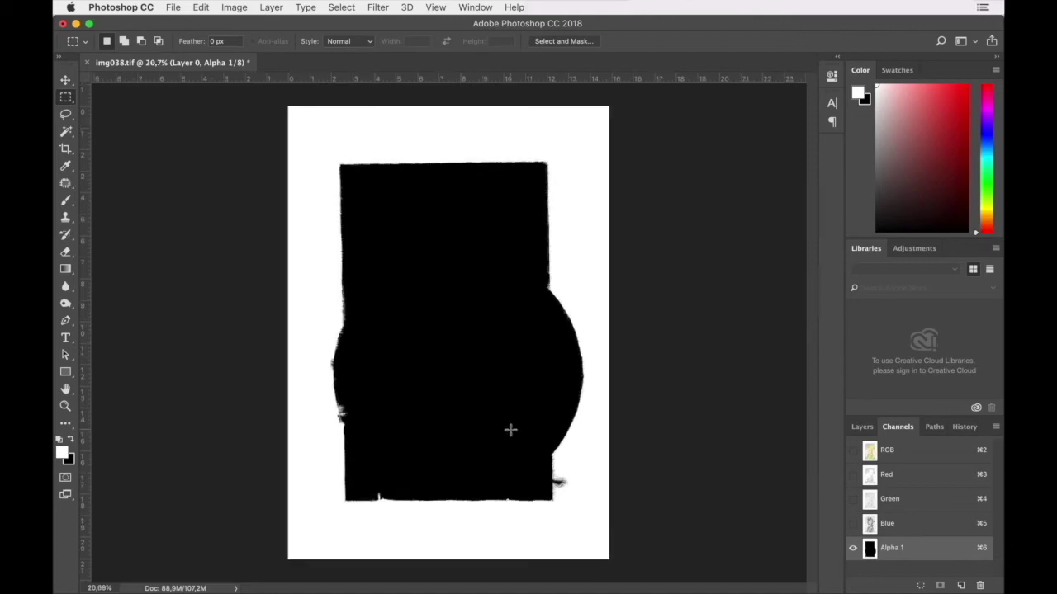
{"action": "scroll", "coordinate": [538, 378], "scroll_direction": "down", "scroll_amount": 5}
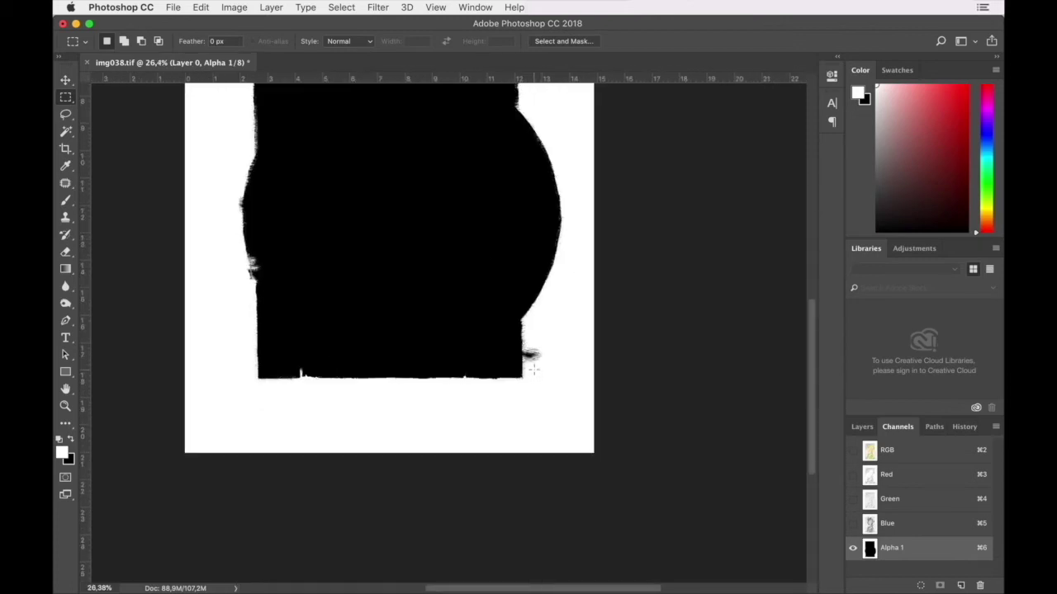
{"action": "scroll", "coordinate": [532, 367], "scroll_direction": "up", "scroll_amount": 3}
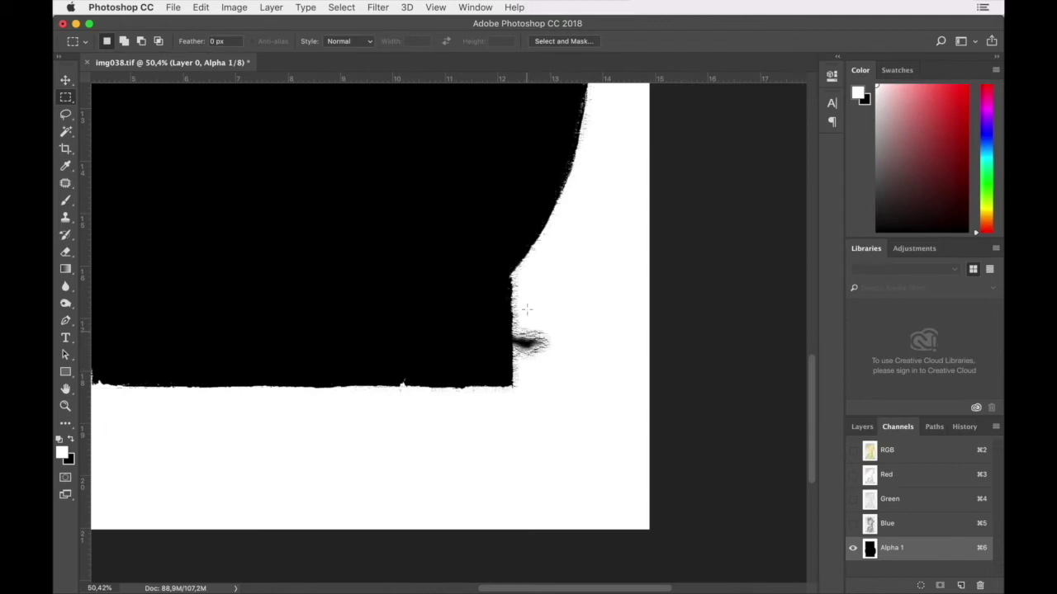
{"action": "left_click_drag", "start_coordinate": [479, 189], "coordinate": [629, 448]}
{"action": "left_click_drag", "start_coordinate": [507, 239], "coordinate": [545, 339]}
{"action": "scroll", "coordinate": [544, 339], "scroll_direction": "down", "scroll_amount": 3}
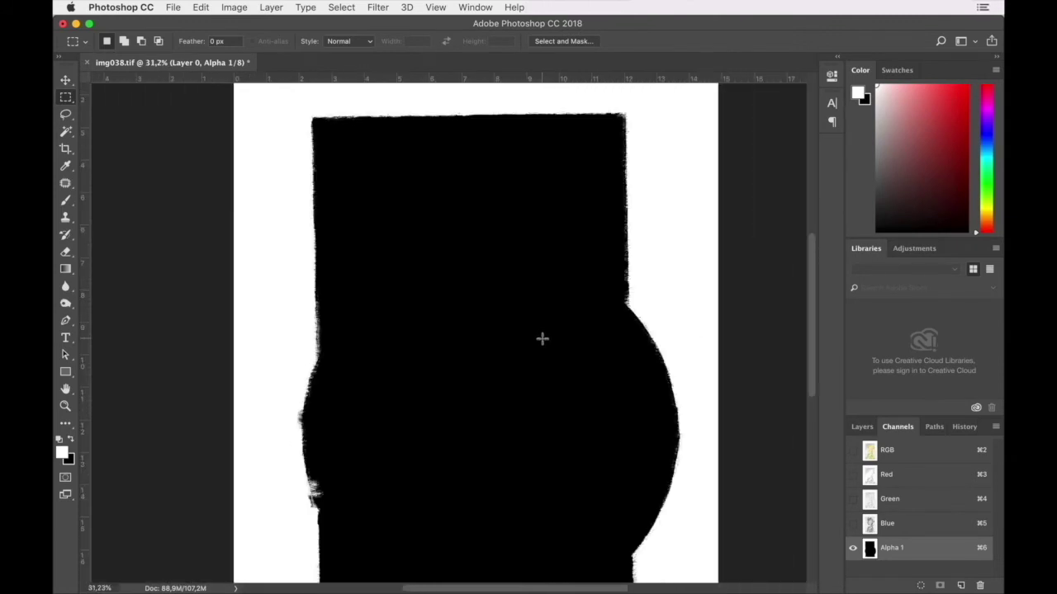
{"action": "scroll", "coordinate": [544, 383], "scroll_direction": "down", "scroll_amount": 3}
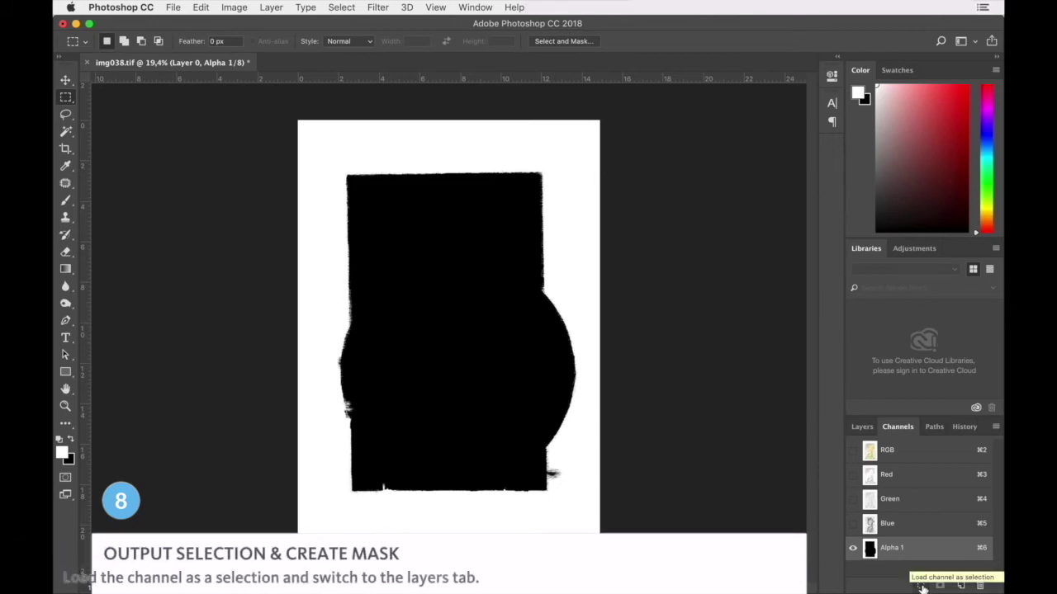
- Load Alpha 1 as a selection, add it as Layer 0's mask, and invert it
{"action": "left_click", "coordinate": [920, 585]}
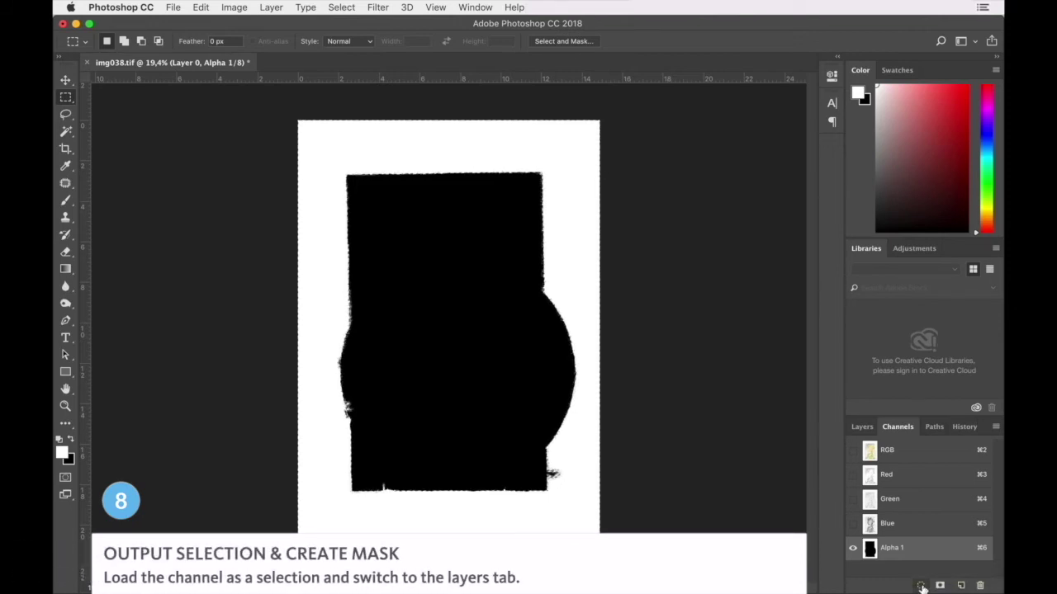
{"action": "left_click", "coordinate": [862, 427]}
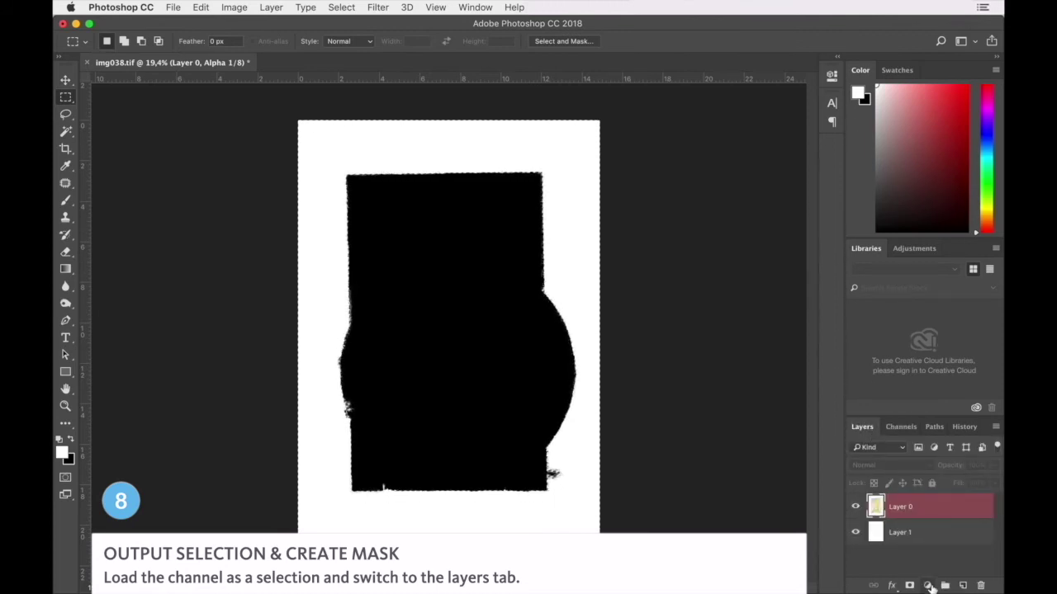
{"action": "left_click", "coordinate": [904, 512]}
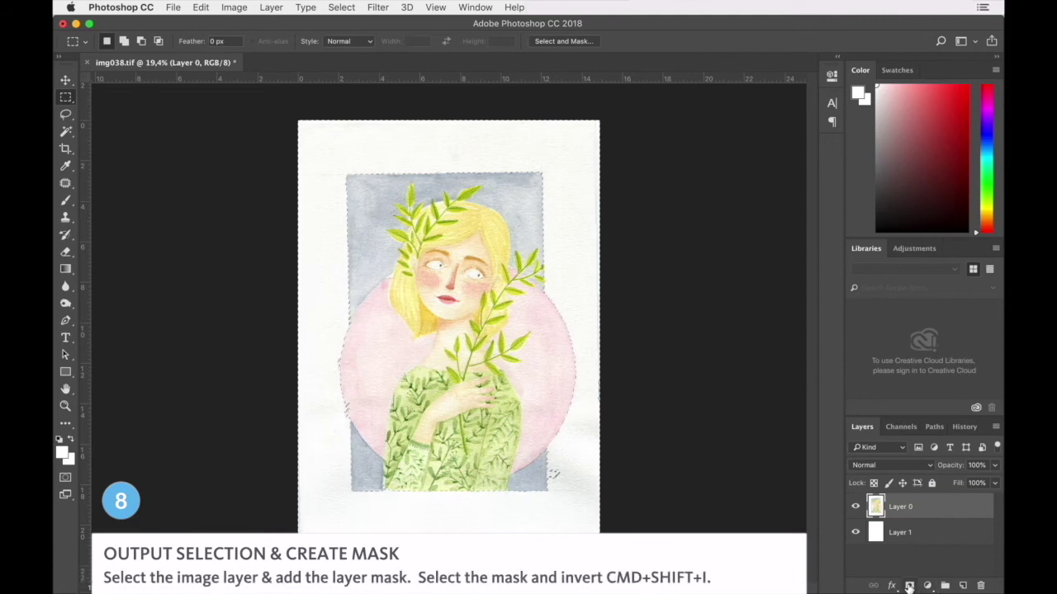
{"action": "left_click", "coordinate": [908, 586]}
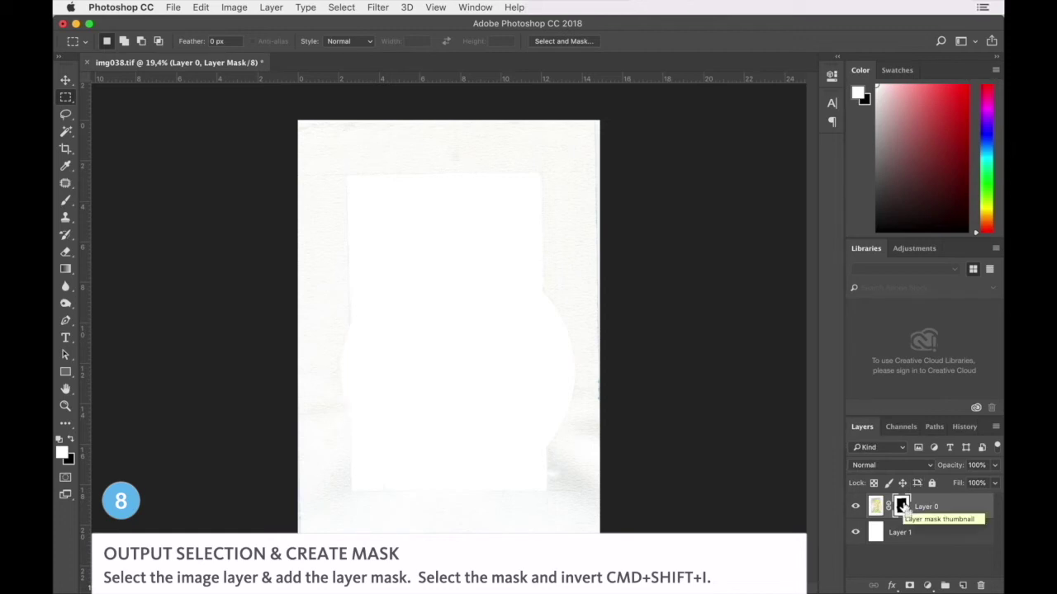
{"action": "key", "text": "super+shift+i"}
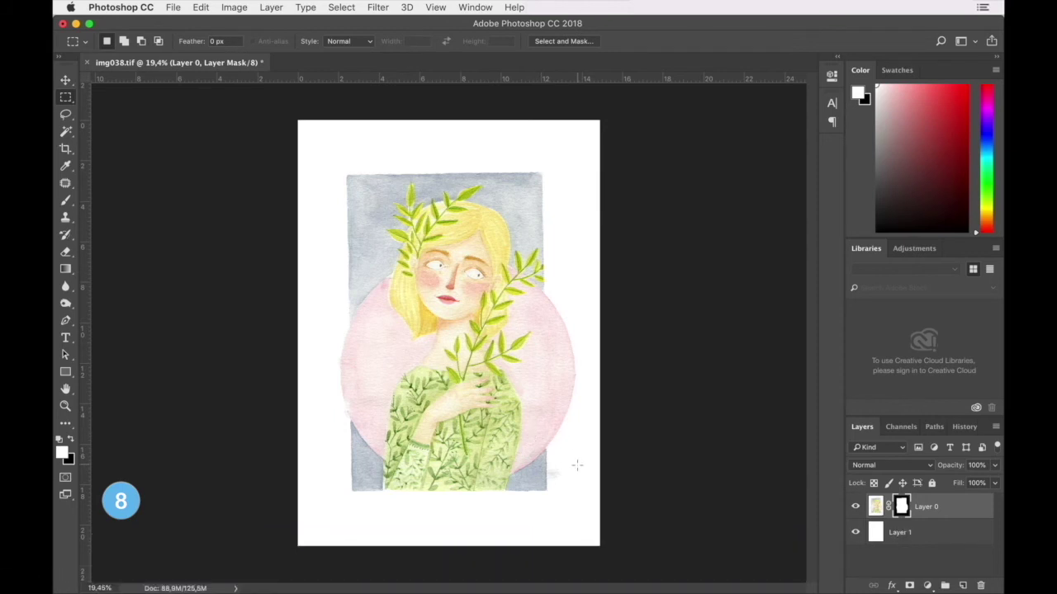
{"action": "scroll", "coordinate": [576, 464], "scroll_direction": "up", "scroll_amount": 6}
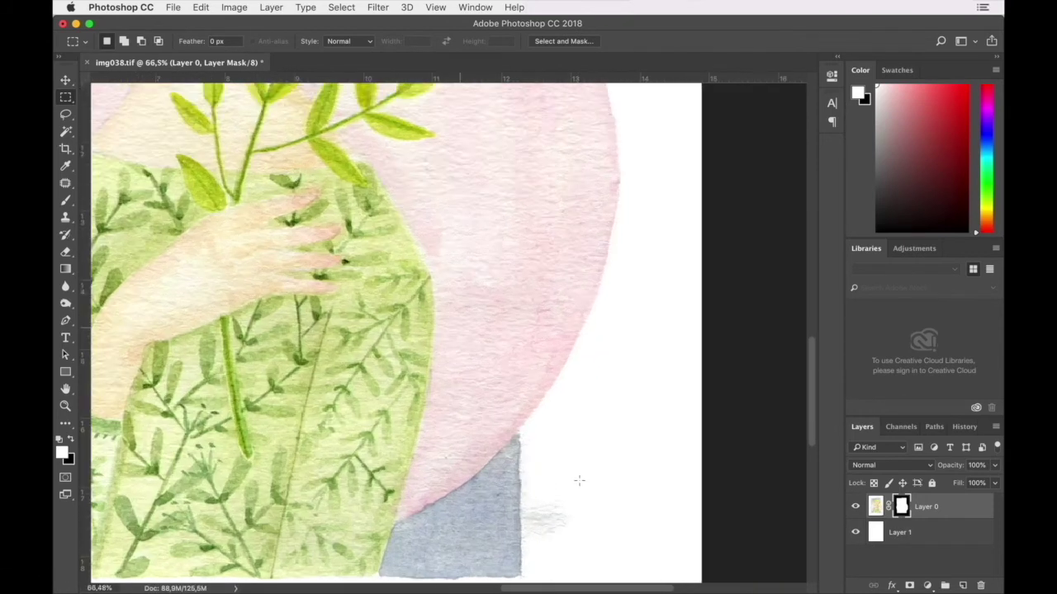
{"action": "scroll", "coordinate": [578, 479], "scroll_direction": "up", "scroll_amount": 2}
{"action": "left_click_drag", "start_coordinate": [618, 214], "coordinate": [599, 394]}
{"action": "mouse_move", "coordinate": [500, 316]}
{"action": "left_mouse_down"}
{"action": "mouse_move", "coordinate": [540, 420]}
{"action": "mouse_move", "coordinate": [532, 463]}
{"action": "left_mouse_up"}
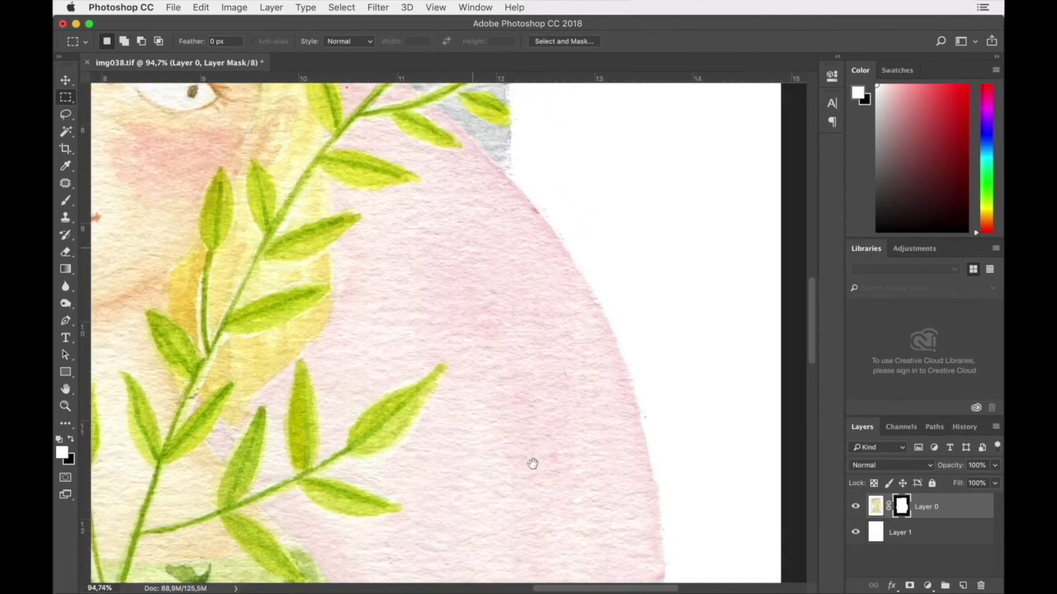
{"action": "left_click_drag", "start_coordinate": [525, 115], "coordinate": [523, 245]}
{"action": "mouse_move", "coordinate": [520, 149]}
{"action": "left_mouse_down"}
{"action": "mouse_move", "coordinate": [529, 346]}
{"action": "mouse_move", "coordinate": [524, 306]}
{"action": "left_mouse_up"}
{"action": "left_click_drag", "start_coordinate": [528, 207], "coordinate": [557, 405]}
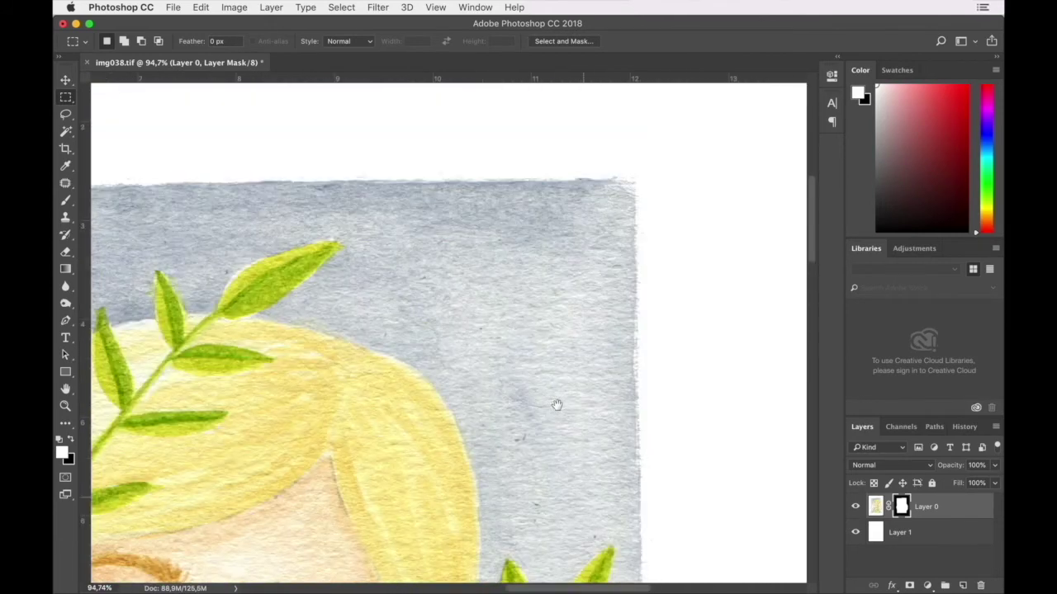
{"action": "left_click_drag", "start_coordinate": [445, 302], "coordinate": [450, 312]}
{"action": "left_click_drag", "start_coordinate": [506, 276], "coordinate": [782, 285]}
{"action": "left_click_drag", "start_coordinate": [479, 376], "coordinate": [529, 383]}
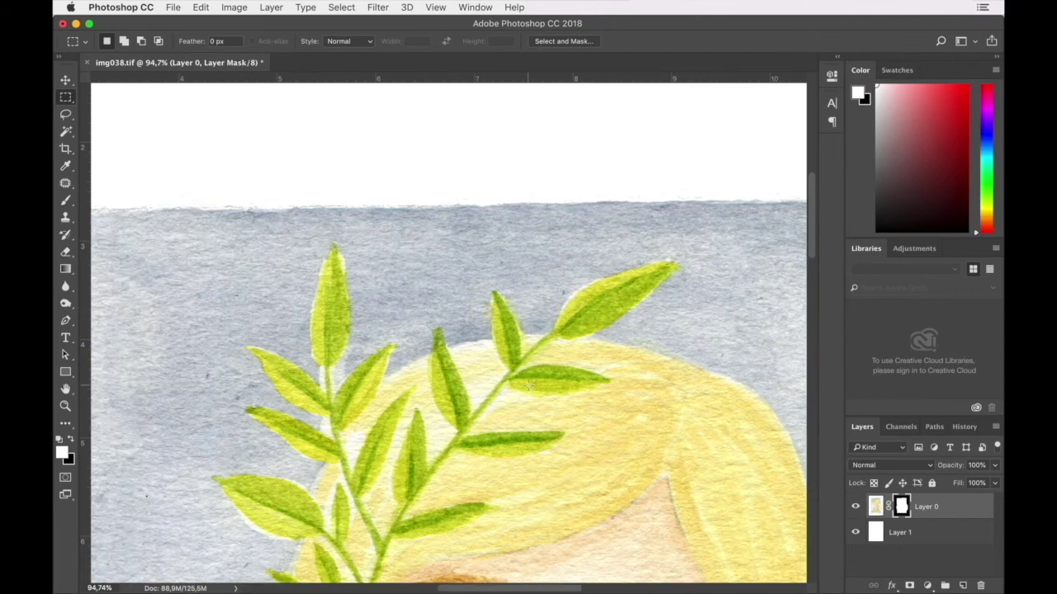
{"action": "scroll", "coordinate": [528, 385], "scroll_direction": "down", "scroll_amount": 10}
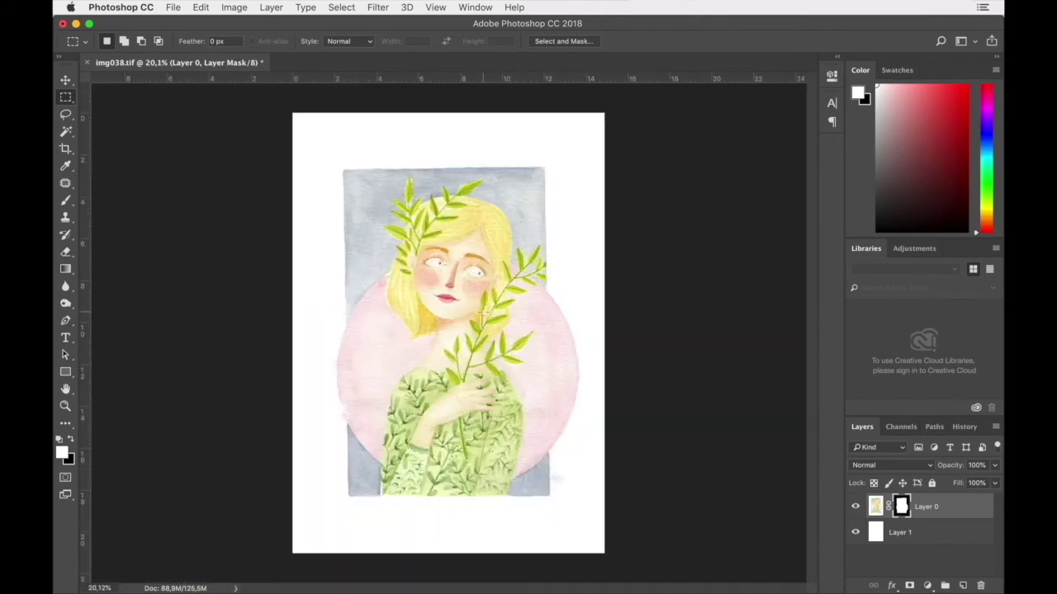
- Paint out the grey smudge beside the blue-grey corner with a black 125 px, 75%-hardness brush
{"action": "left_click", "coordinate": [70, 438]}
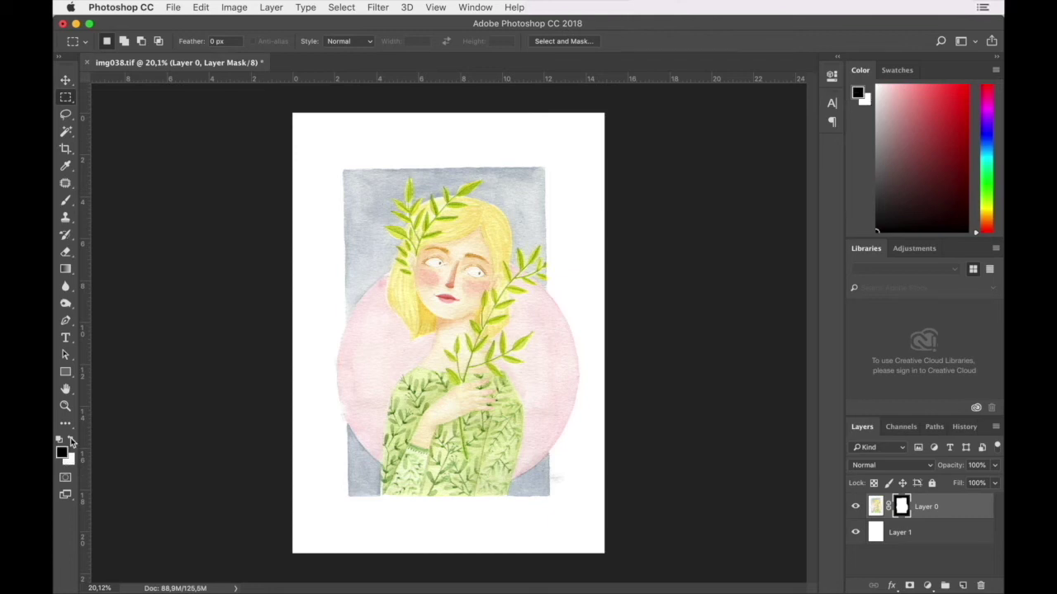
{"action": "left_click", "coordinate": [68, 202]}
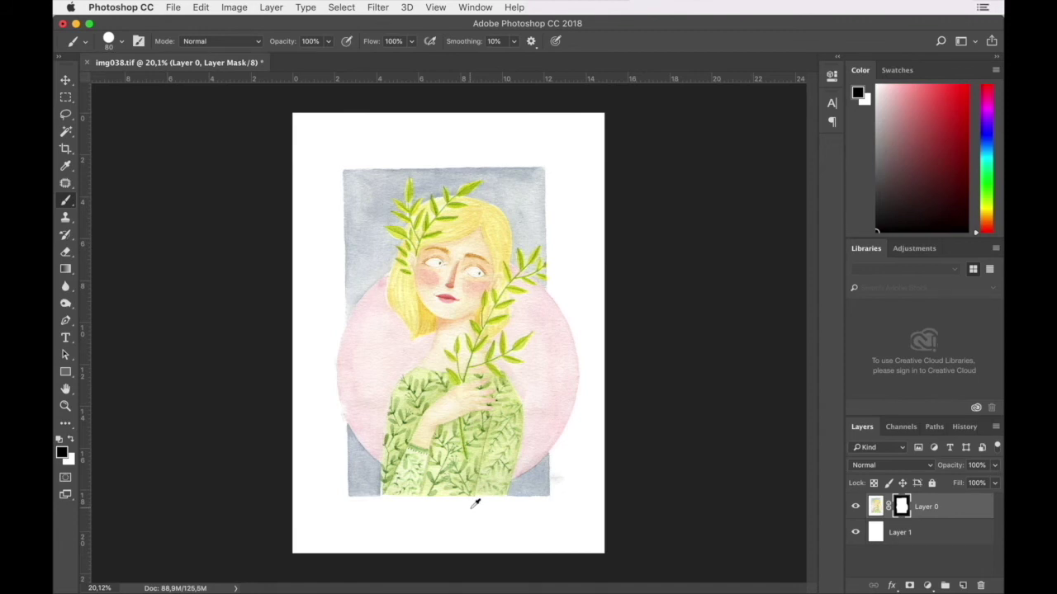
{"action": "scroll", "coordinate": [528, 503], "scroll_direction": "up", "scroll_amount": 12}
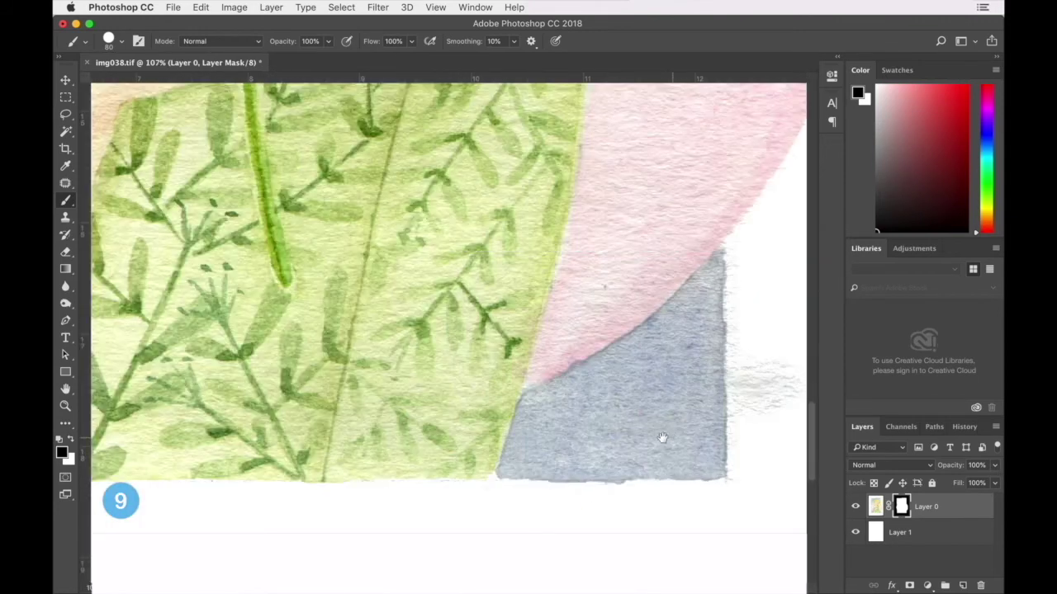
{"action": "left_click_drag", "start_coordinate": [662, 437], "coordinate": [498, 429]}
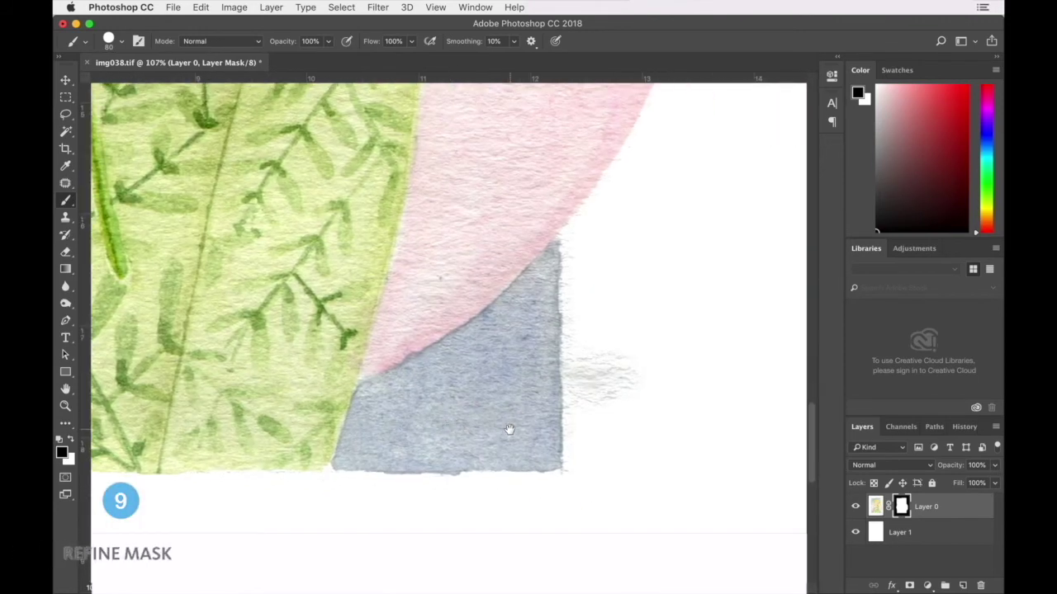
{"action": "right_click", "coordinate": [654, 402]}
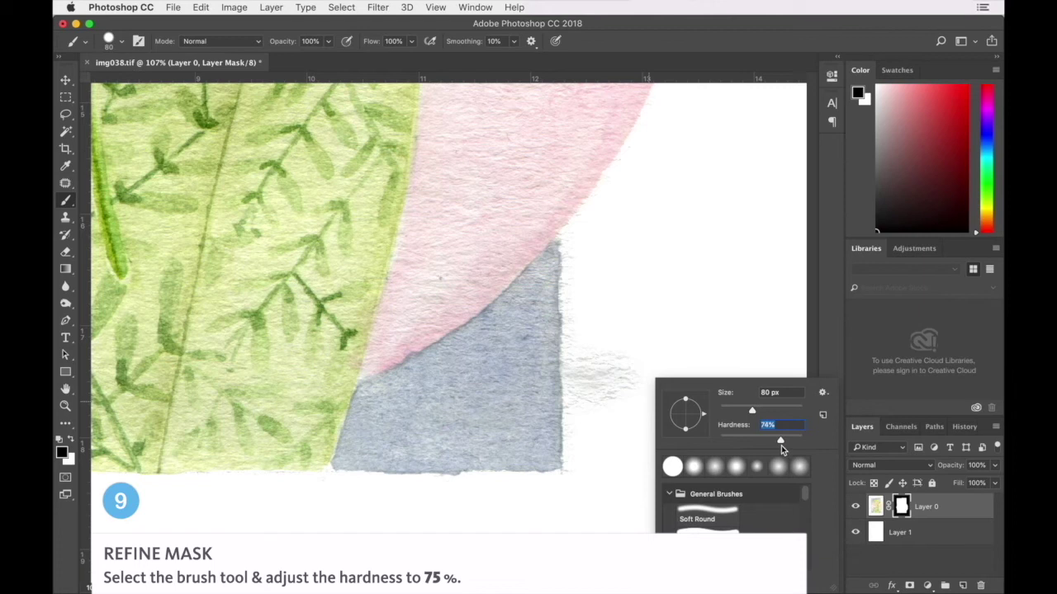
{"action": "key", "text": "Return"}
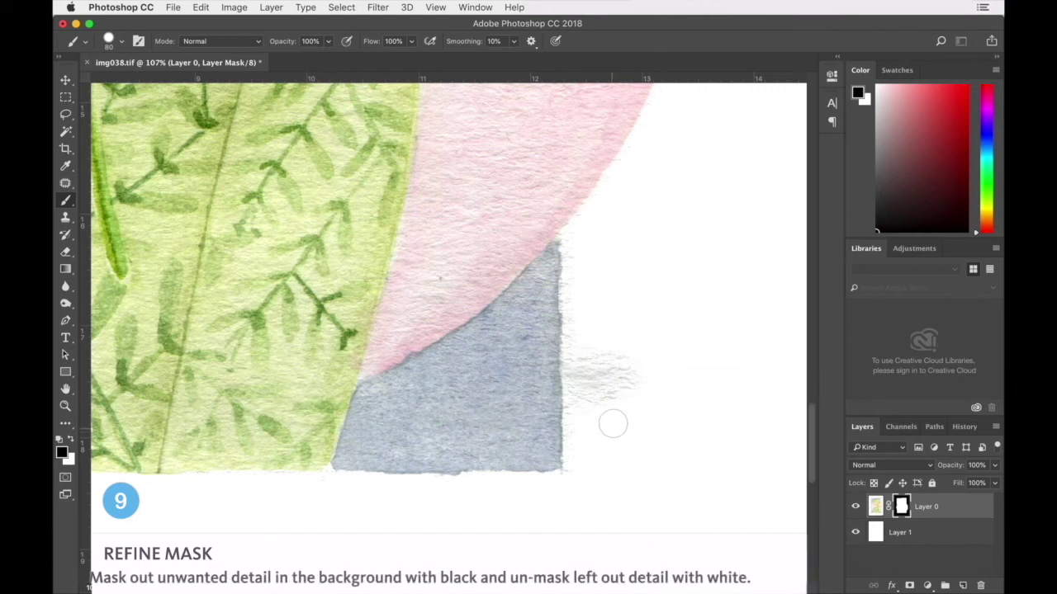
{"action": "key", "text": "bracketright"}
{"action": "key", "text": "bracketright"}
{"action": "key", "text": "bracketright"}
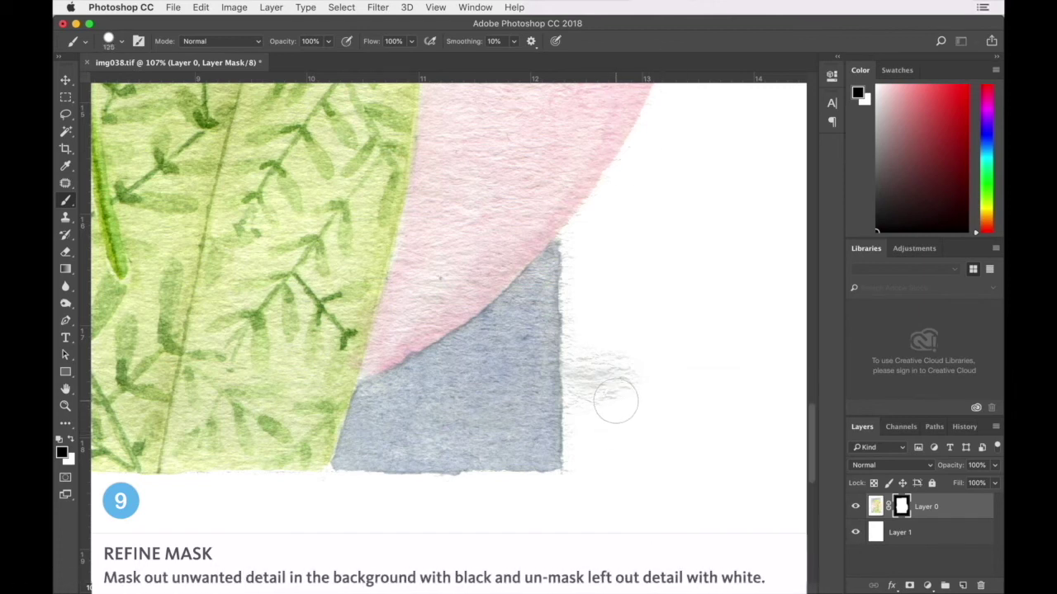
{"action": "mouse_move", "coordinate": [608, 401]}
{"action": "left_mouse_down"}
{"action": "mouse_move", "coordinate": [593, 362]}
{"action": "mouse_move", "coordinate": [589, 429]}
{"action": "mouse_move", "coordinate": [588, 338]}
{"action": "left_mouse_up"}
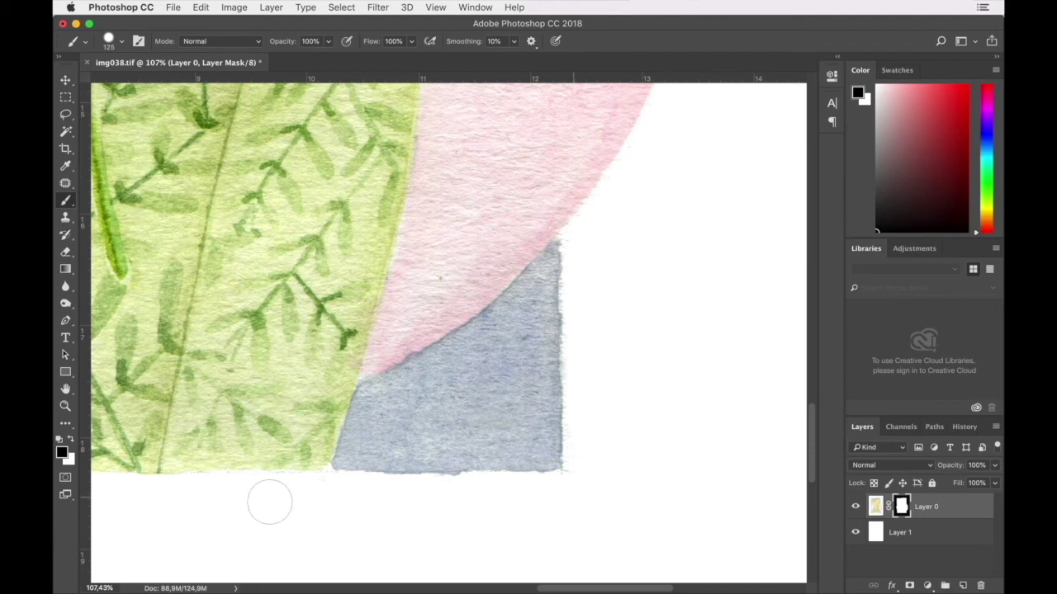
{"action": "scroll", "coordinate": [686, 332], "scroll_direction": "left", "scroll_amount": 10}
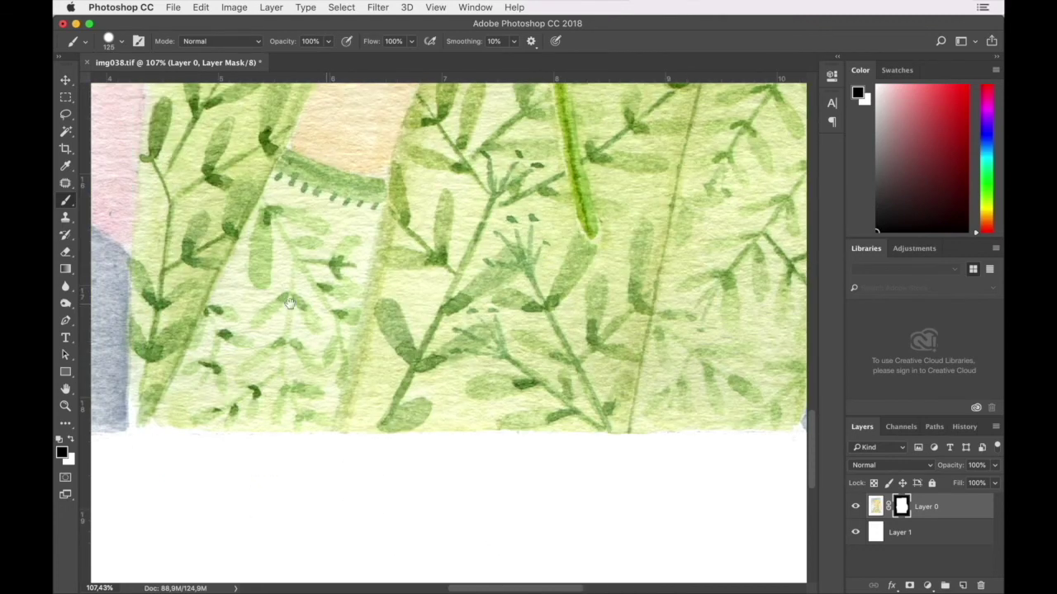
{"action": "scroll", "coordinate": [494, 317], "scroll_direction": "left", "scroll_amount": 5}
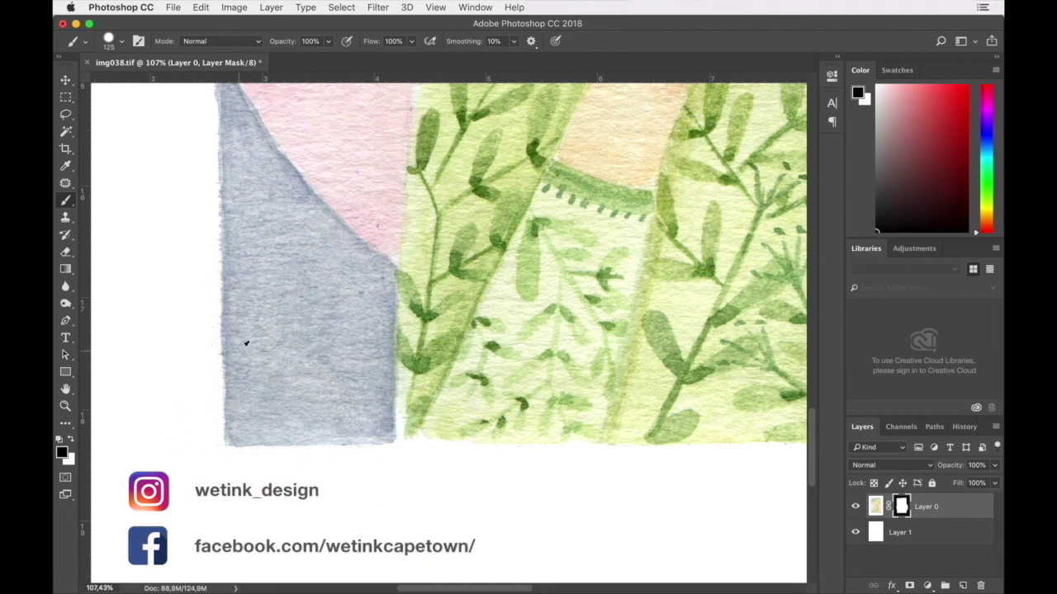
{"action": "scroll", "coordinate": [245, 343], "scroll_direction": "down", "scroll_amount": 5}
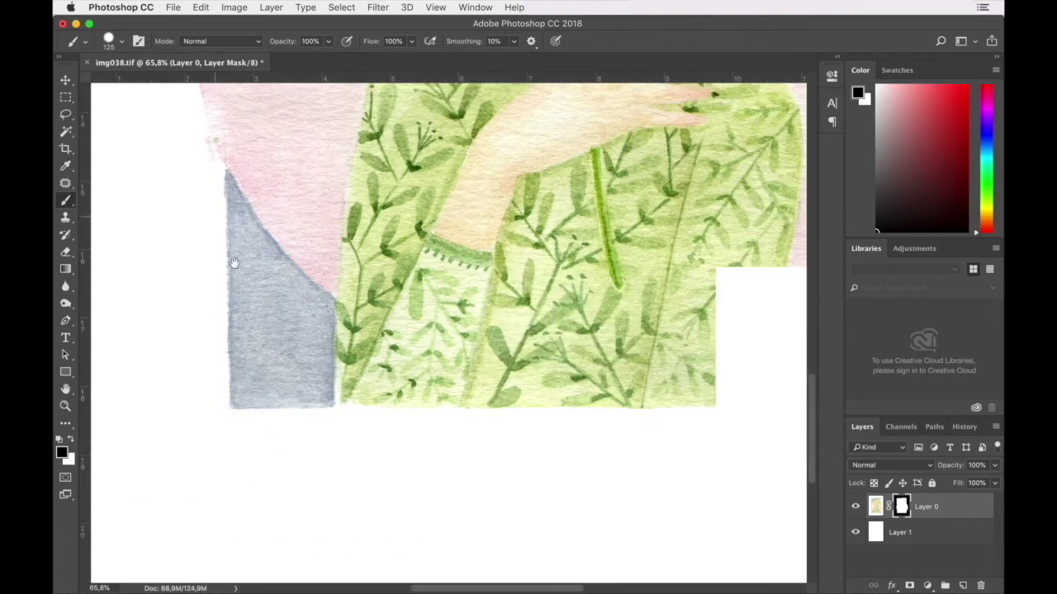
{"action": "scroll", "coordinate": [235, 263], "scroll_direction": "up", "scroll_amount": 6}
{"action": "scroll", "coordinate": [349, 424], "scroll_direction": "left", "scroll_amount": 4}
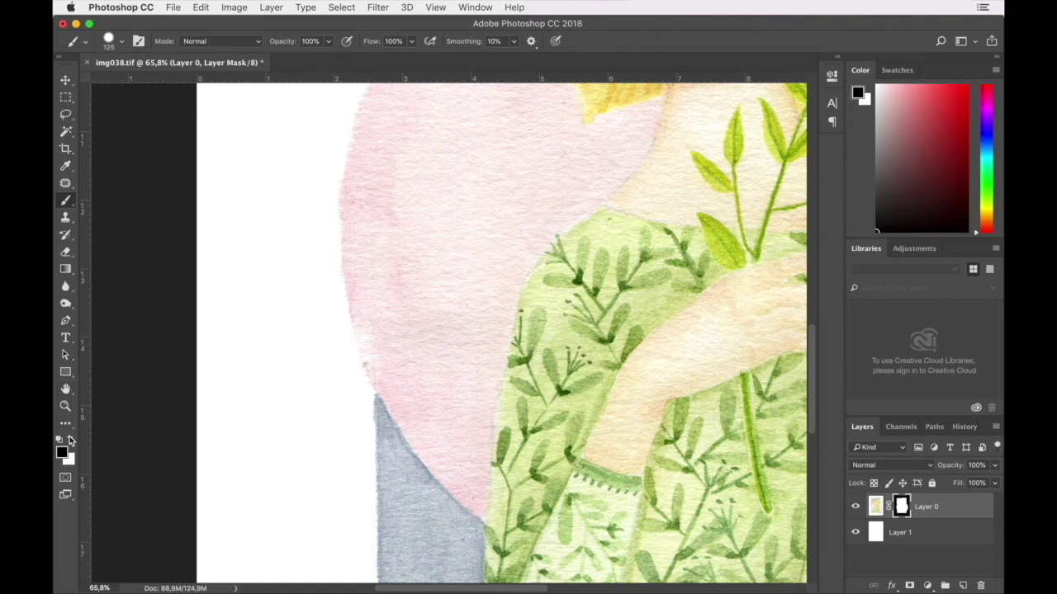
- Paint white on the mask along the pink circle's left edge to restore it
{"action": "left_click", "coordinate": [70, 442]}
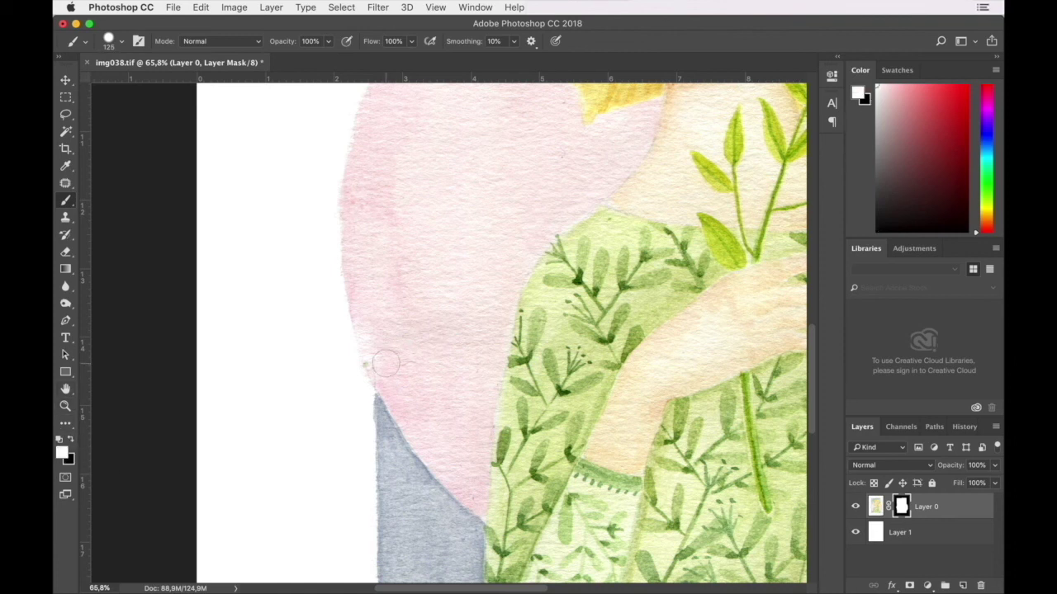
{"action": "mouse_move", "coordinate": [379, 349]}
{"action": "left_mouse_down"}
{"action": "mouse_move", "coordinate": [373, 331]}
{"action": "mouse_move", "coordinate": [387, 364]}
{"action": "left_mouse_up"}
{"action": "scroll", "coordinate": [482, 190], "scroll_direction": "down", "scroll_amount": 10}
{"action": "scroll", "coordinate": [481, 189], "scroll_direction": "right", "scroll_amount": 2}
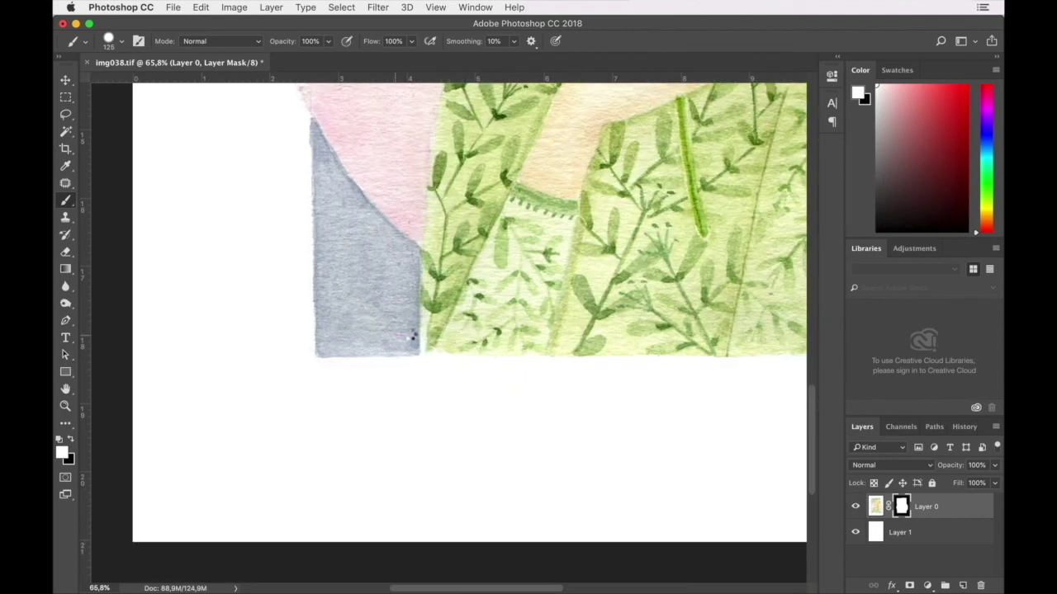
{"action": "scroll", "coordinate": [437, 369], "scroll_direction": "down", "scroll_amount": 10}
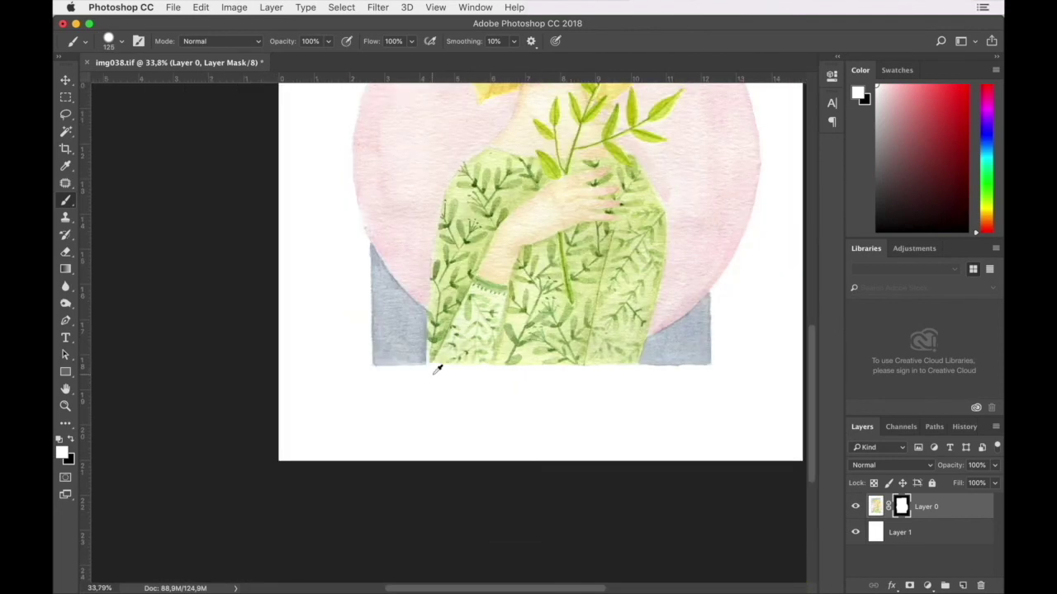
{"action": "scroll", "coordinate": [440, 369], "scroll_direction": "up", "scroll_amount": 4}
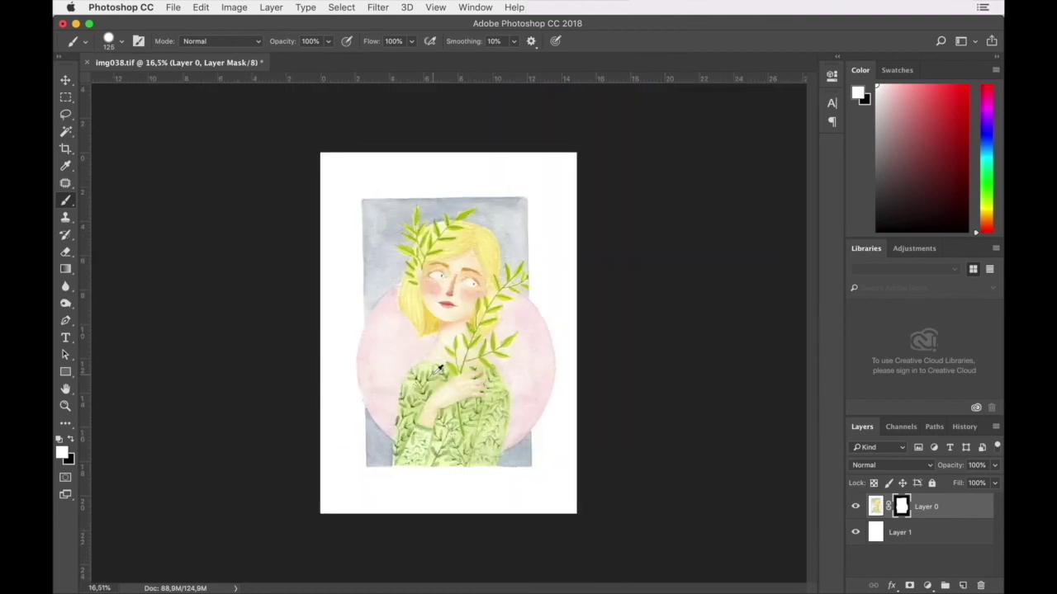